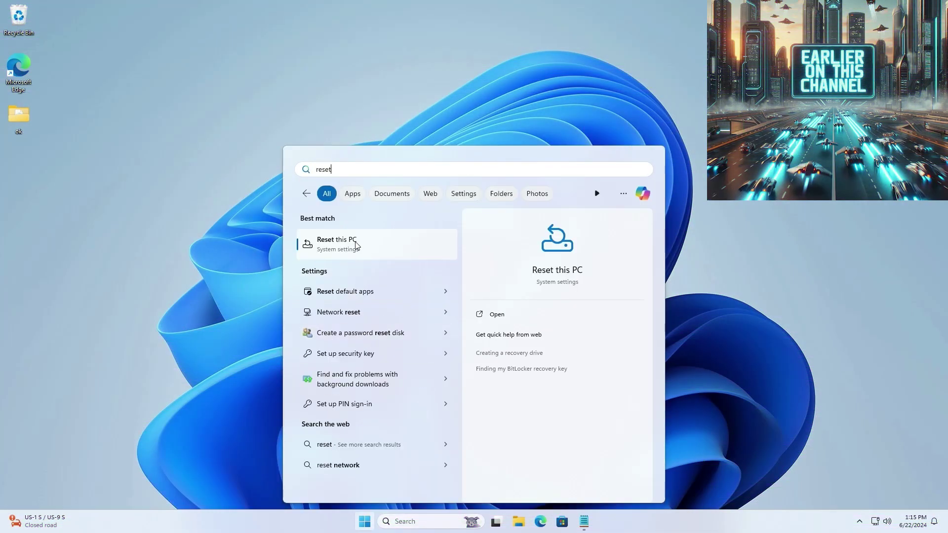
Step: Search Start for 'reset', open Reset this PC, and choose Remove everything
key(Return)
click(554, 178)
click(231, 232)
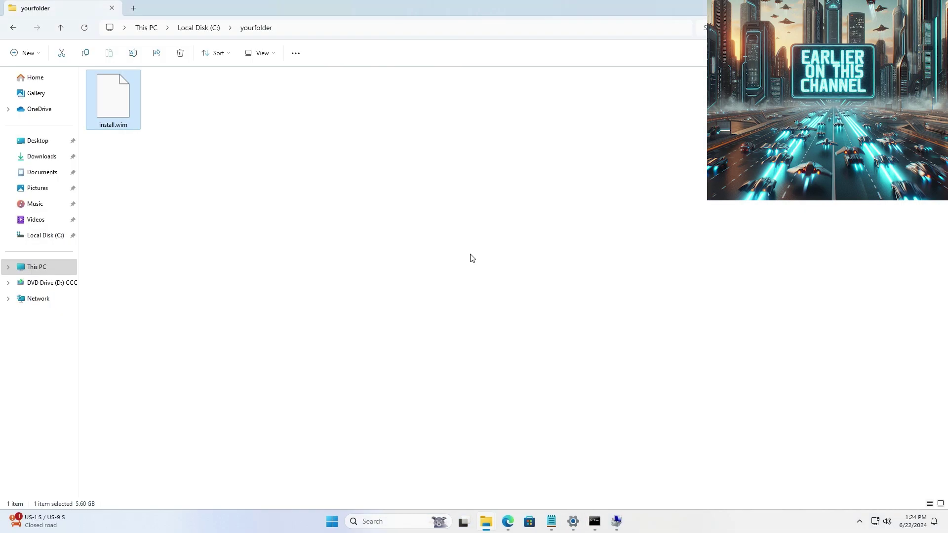
Step: Create a new folder named yourmountingdir on Local Disk (C:) and open it
right_click(197, 291)
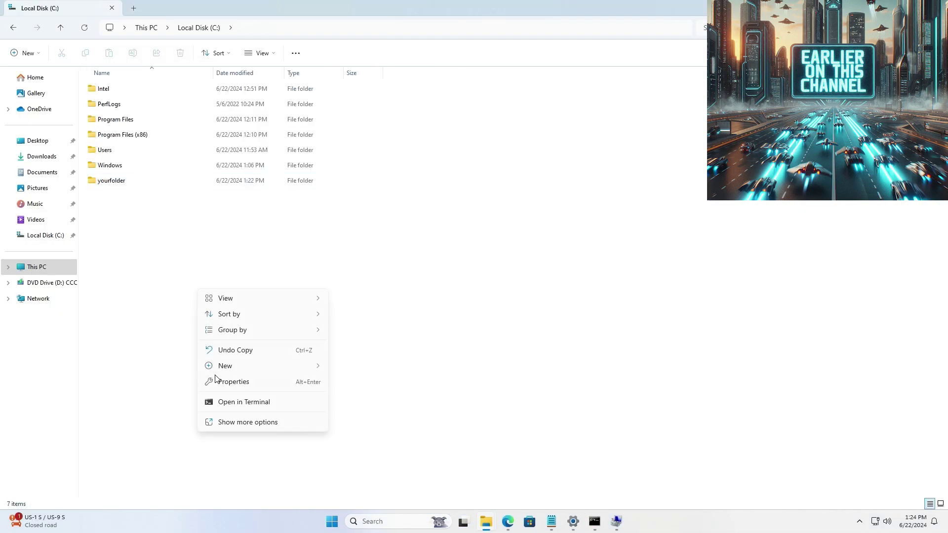
click(359, 370)
text(yourmountingdir)
key(Return)
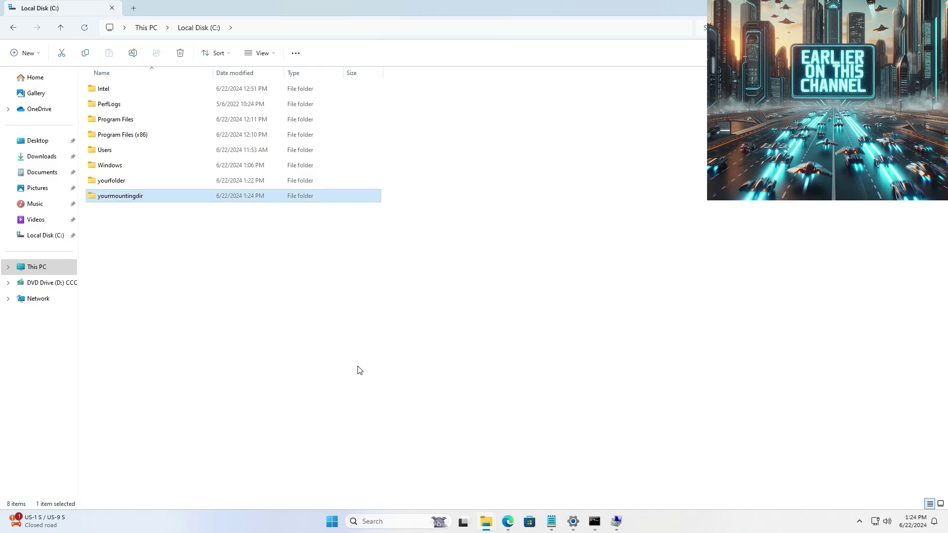
double_click(127, 200)
Step: Copy the yourmountingdir folder path and select the mount command line in the Notepad notes
click(318, 27)
key(alt+Tab)
drag(464, 186, 444, 172)
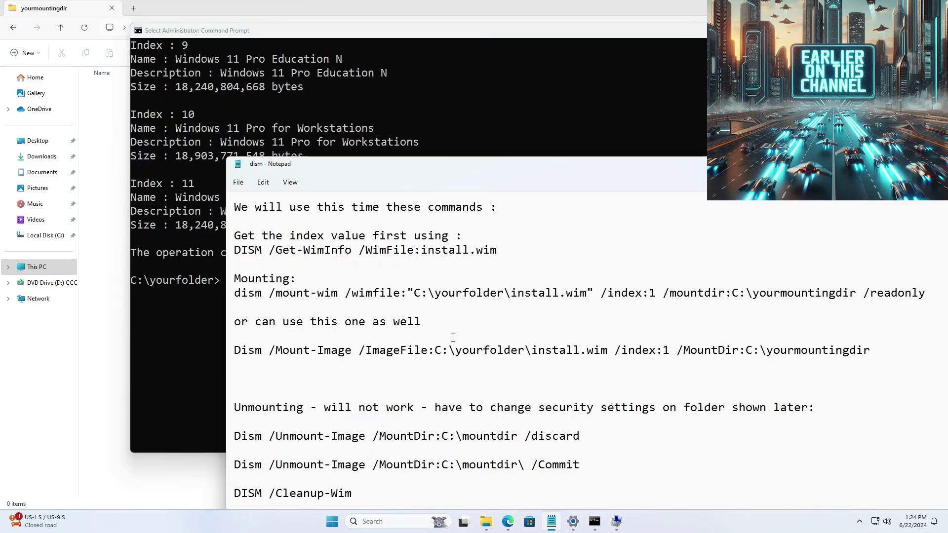
double_click(452, 293)
double_click(804, 292)
drag(926, 293, 235, 293)
Step: Copy the mount command from Notepad, then delete yourmountingdir from Local Disk (C:)
right_click(247, 294)
click(275, 344)
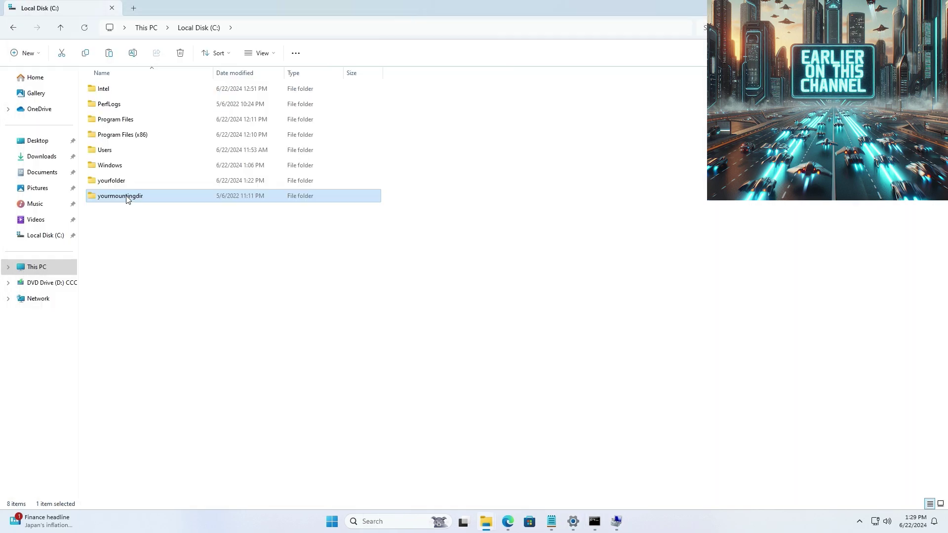
right_click(127, 199)
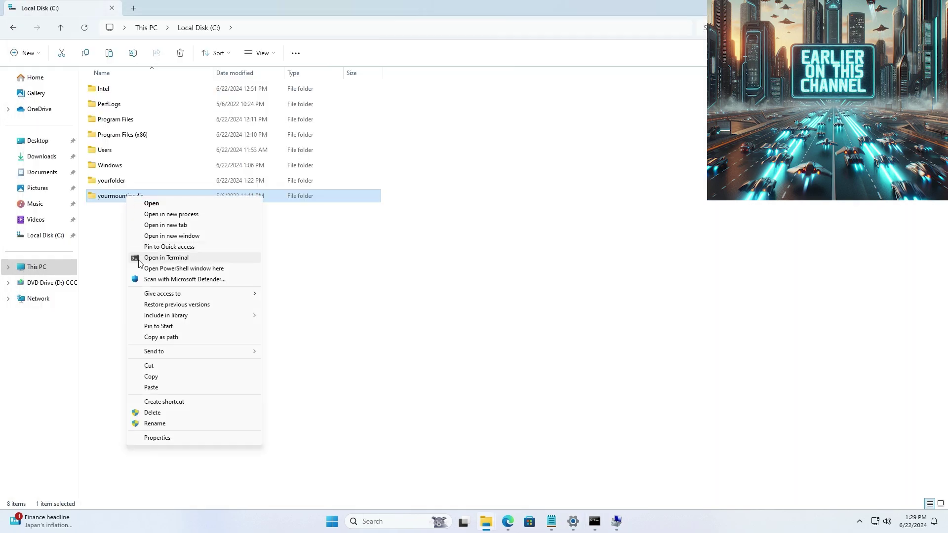
click(153, 412)
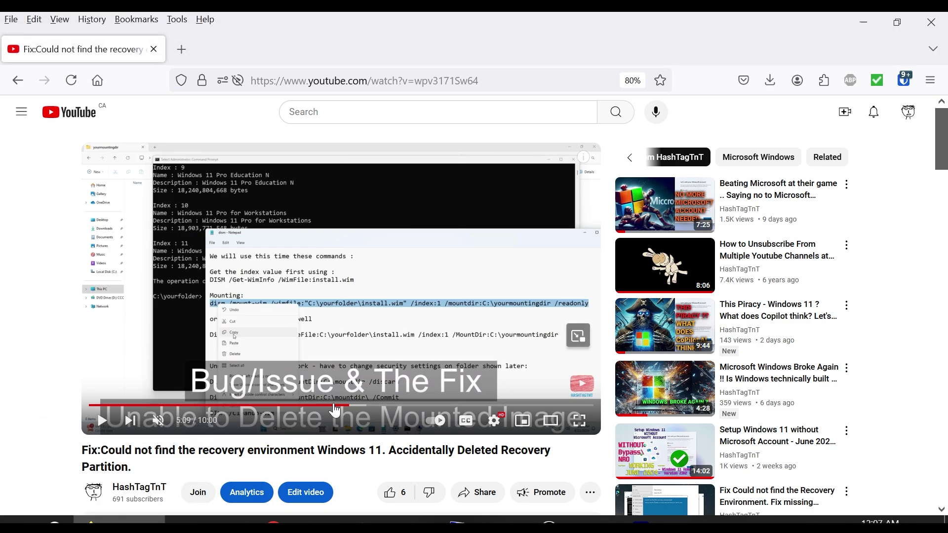
Step: Scroll the YouTube page to the comment asking how to delete yourmountingdir, plus its replies
scroll(361, 406, down, 6)
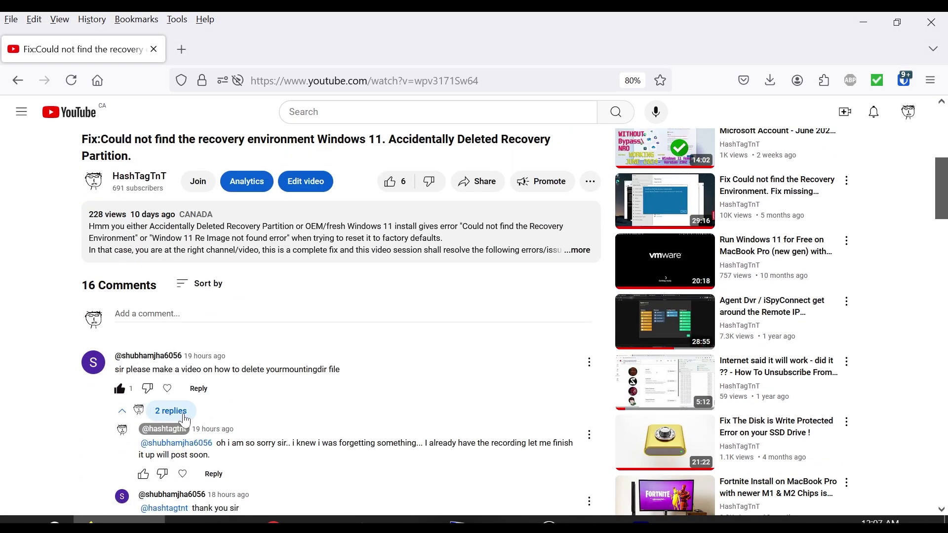
scroll(191, 369, down, 1)
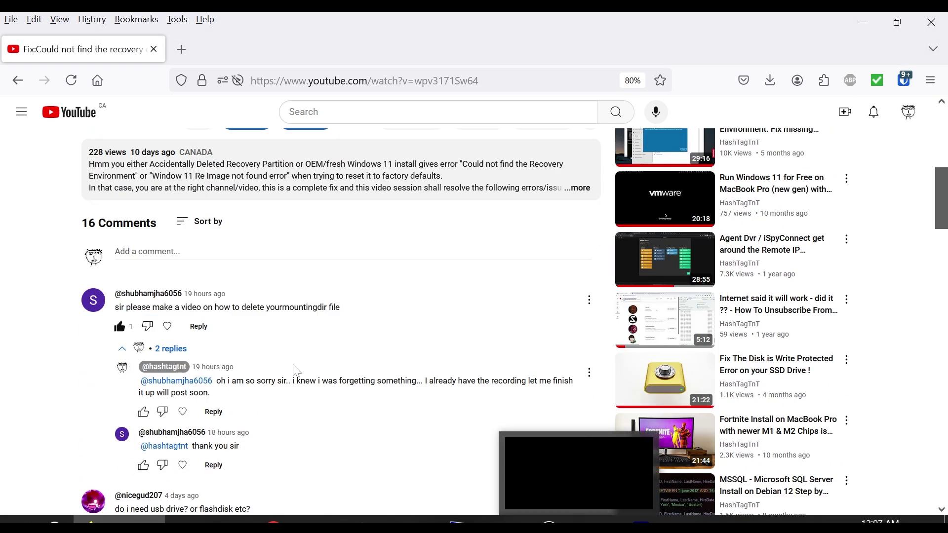
scroll(415, 334, up, 5)
scroll(427, 328, up, 4)
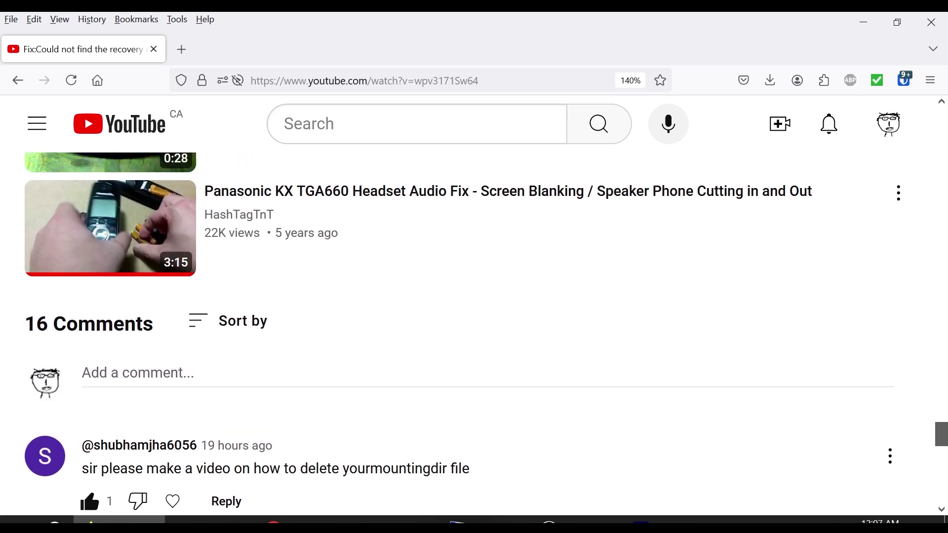
scroll(474, 306, down, 2)
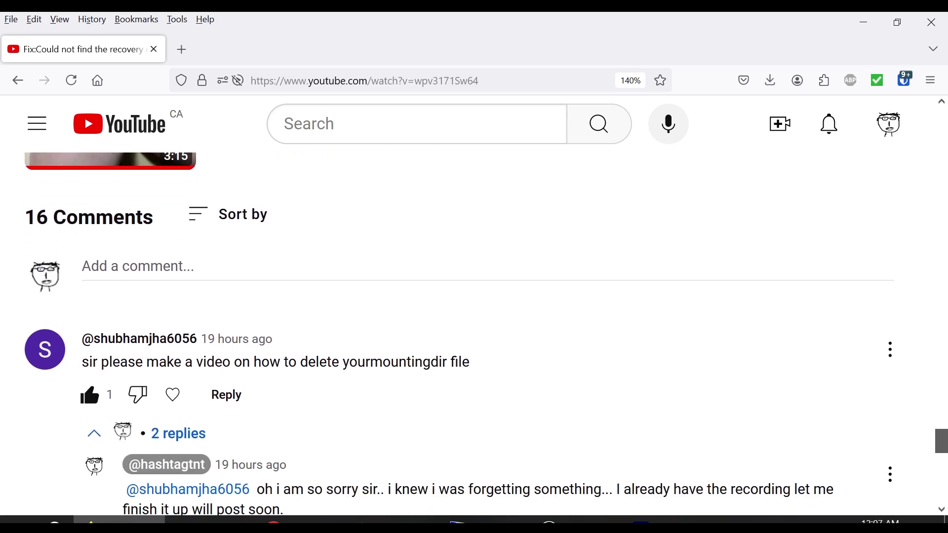
scroll(436, 374, down, 2)
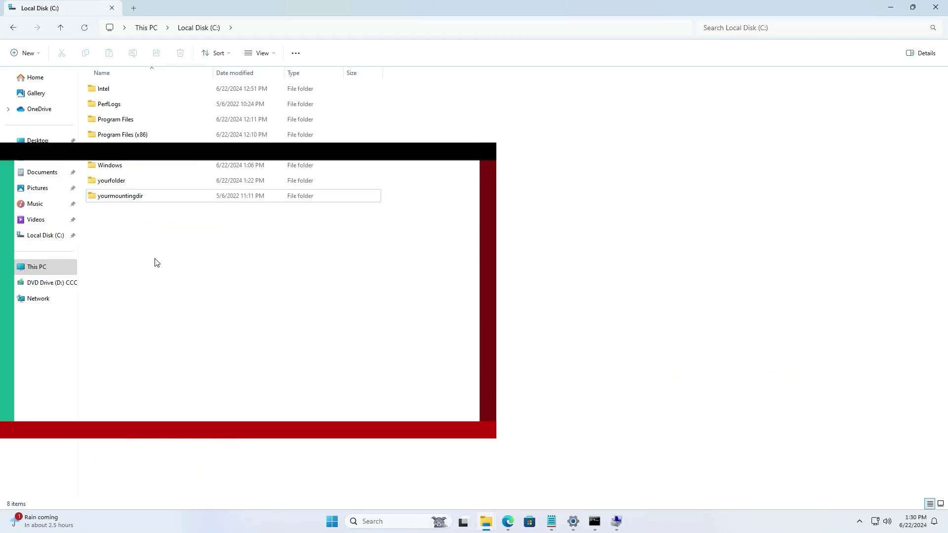
Step: Open yourmountingdir's Properties and reach its Advanced security settings on the Security tab
click(132, 200)
click(132, 200)
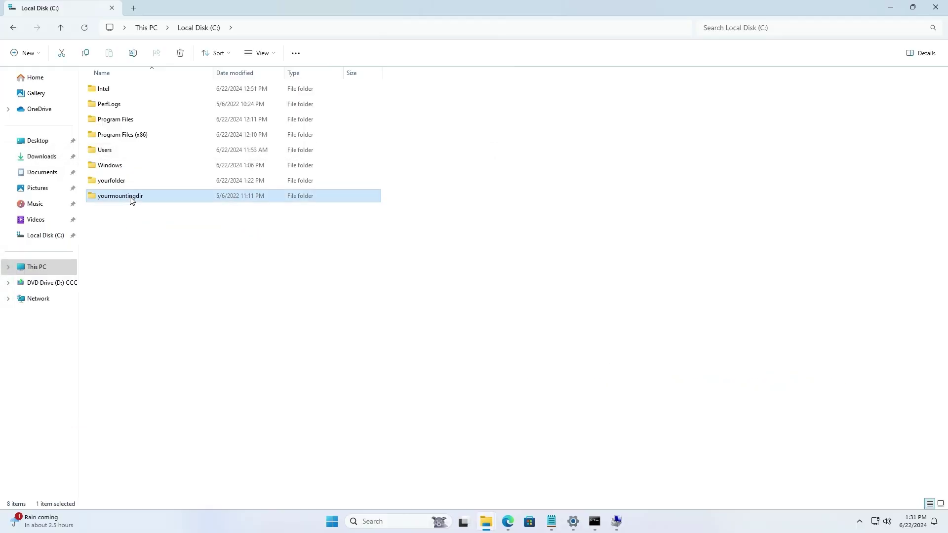
right_click(131, 200)
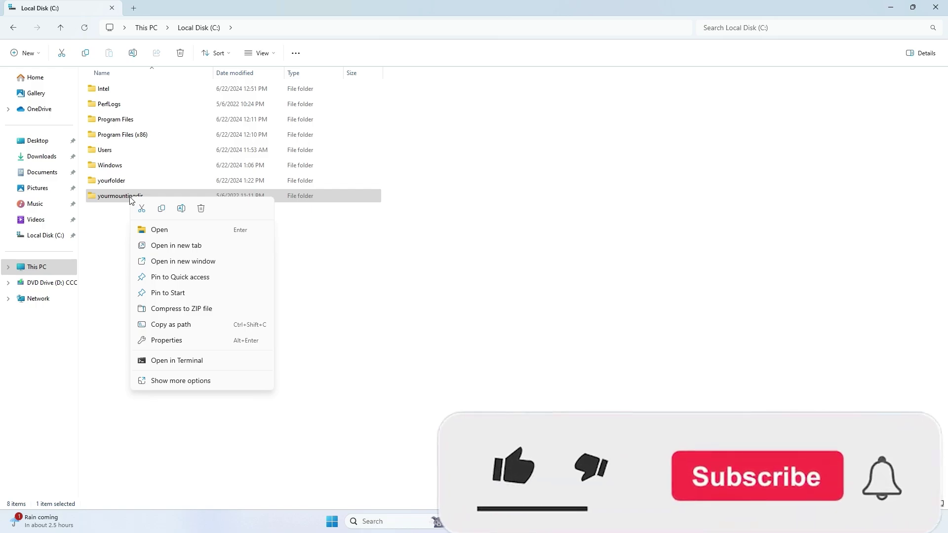
click(158, 340)
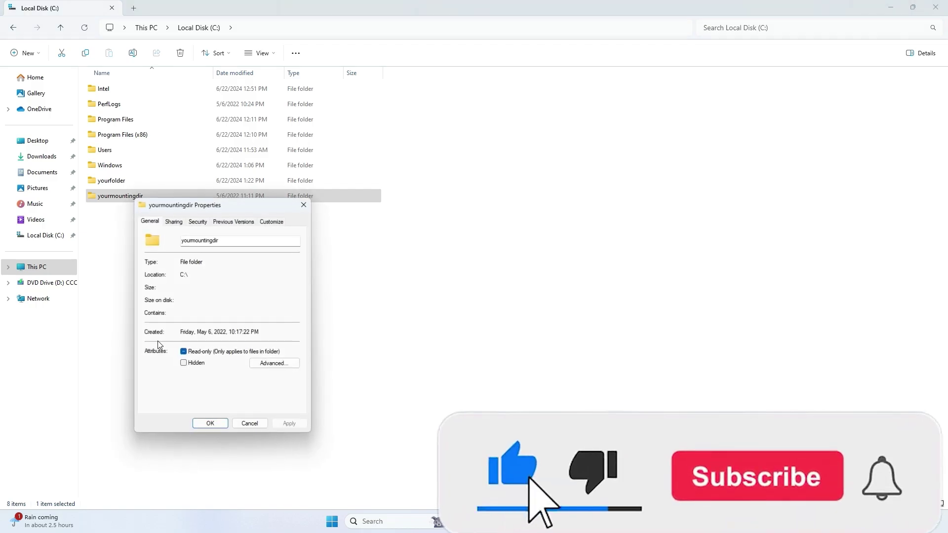
click(198, 222)
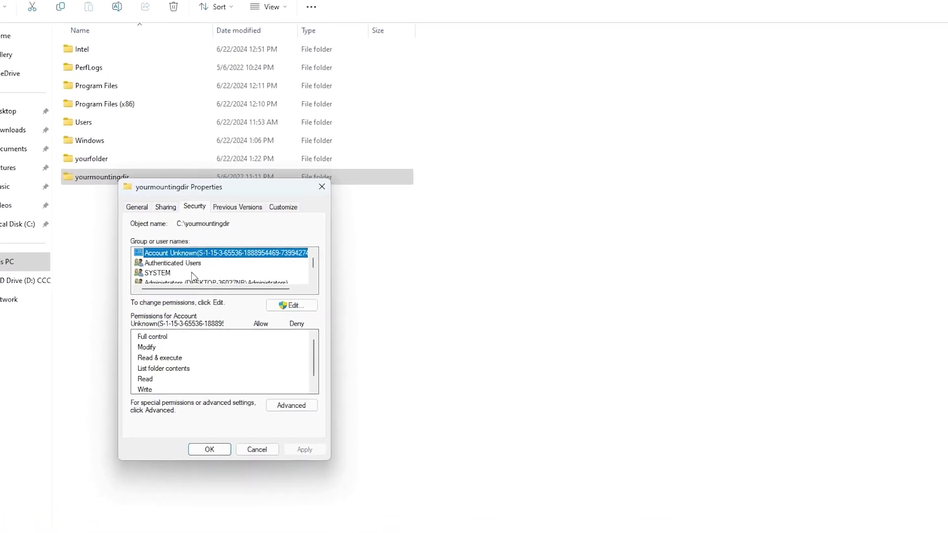
click(292, 410)
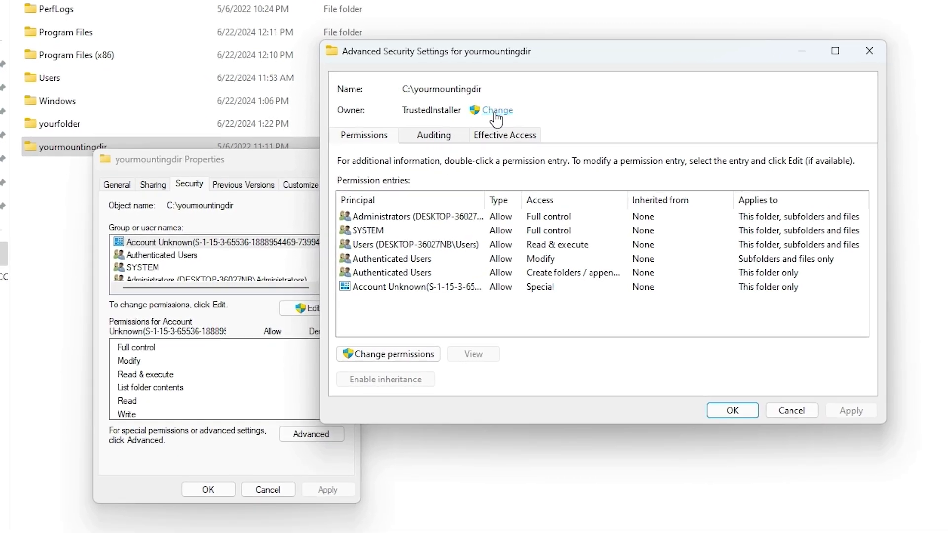
Step: Change the folder's owner, using Find Now to pick the current user account
click(496, 114)
click(367, 232)
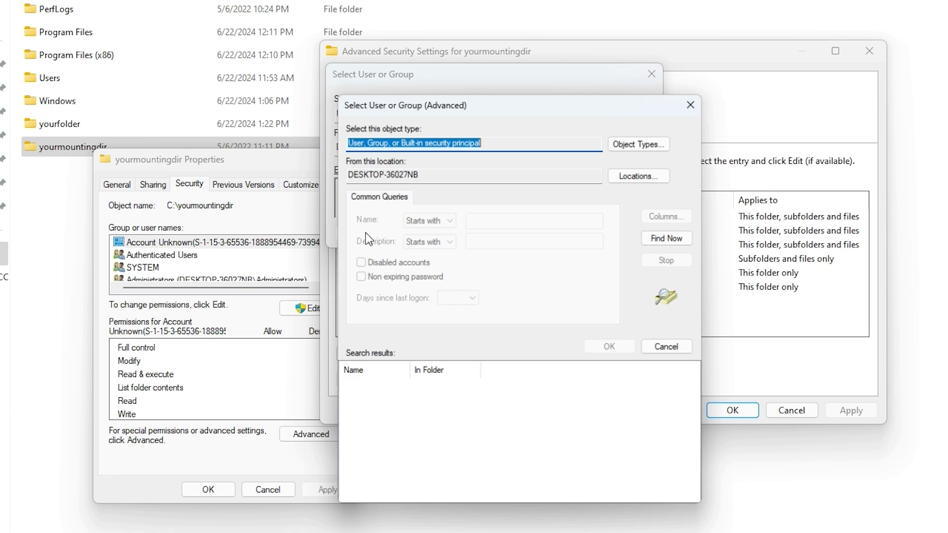
click(659, 236)
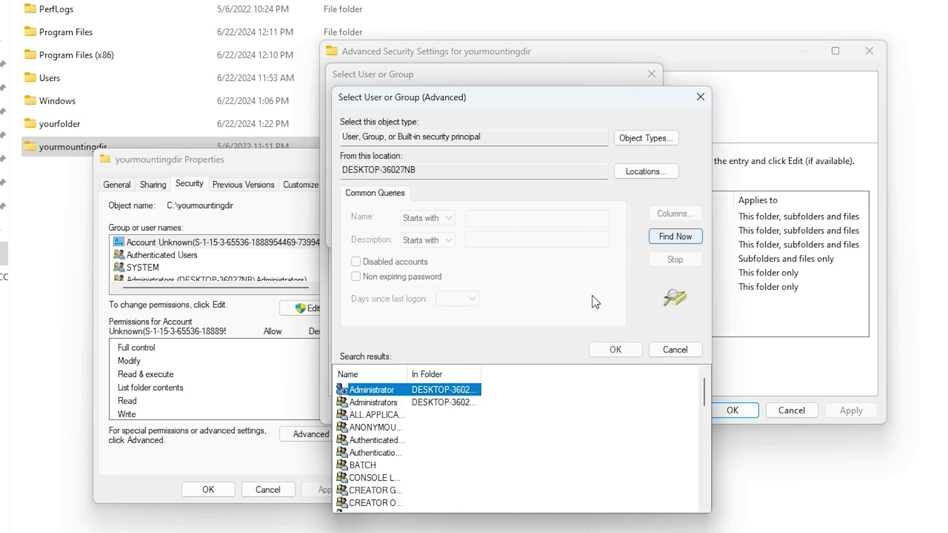
click(390, 428)
key(h)
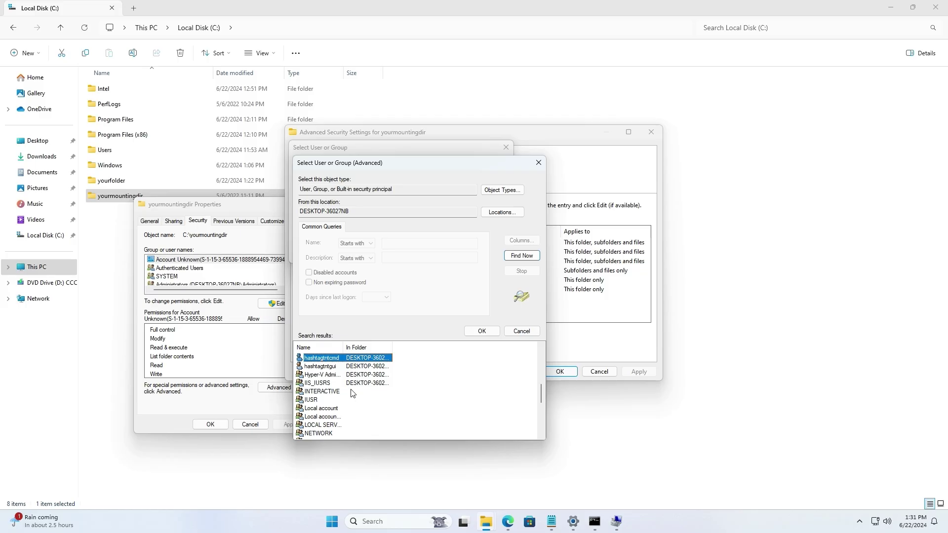
click(327, 527)
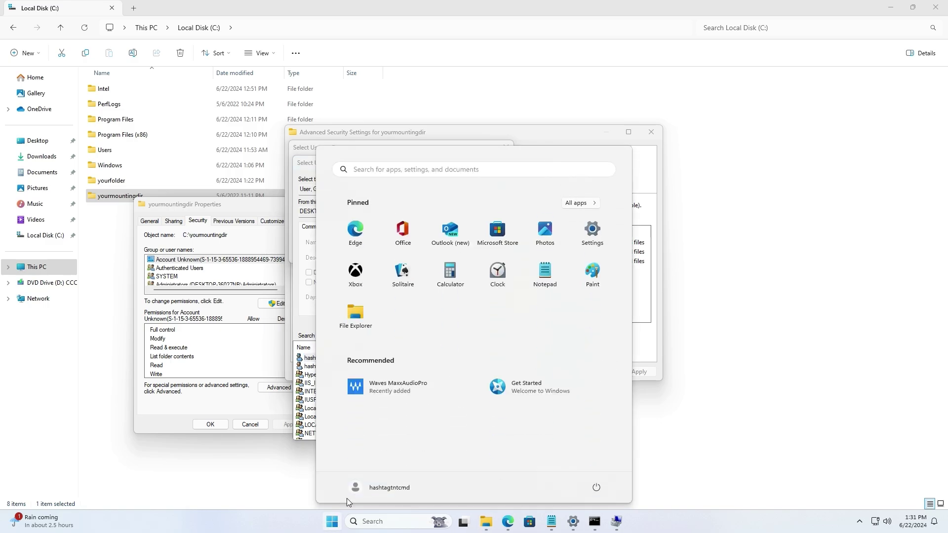
click(306, 359)
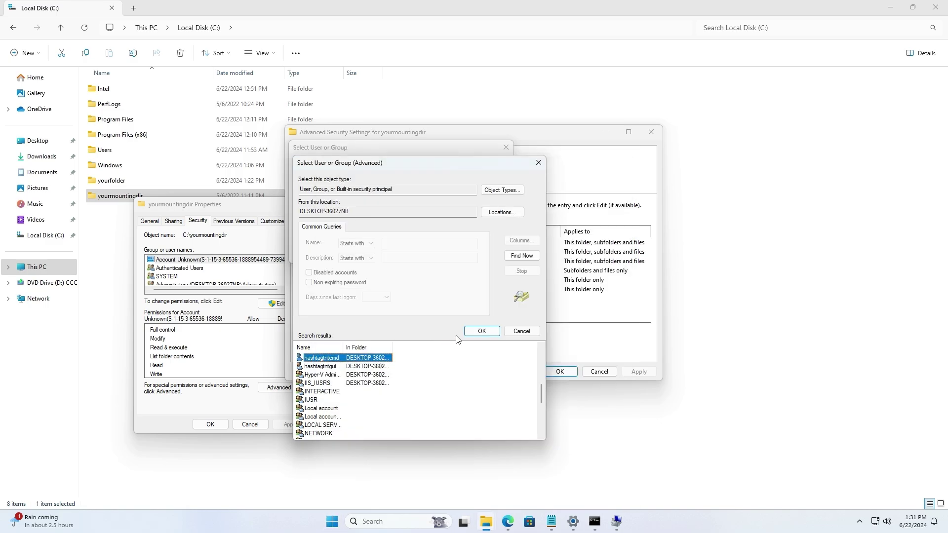
click(479, 331)
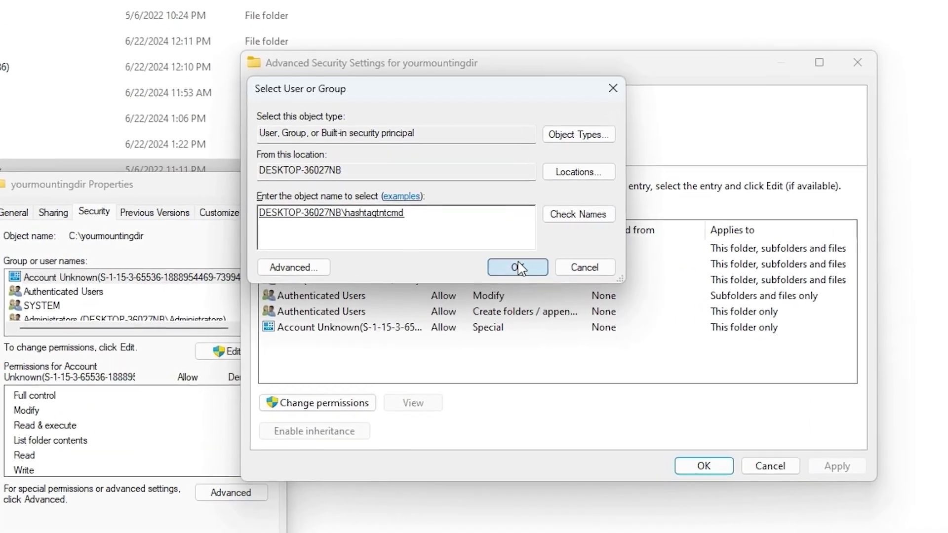
Step: Apply the current user as owner, including 'Replace owner on subcontainers and objects', and confirm
click(503, 264)
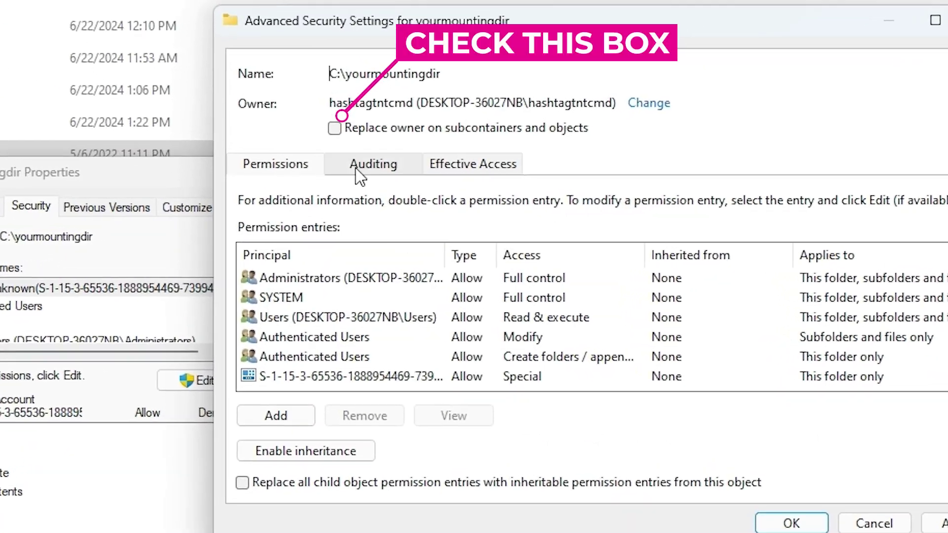
click(335, 128)
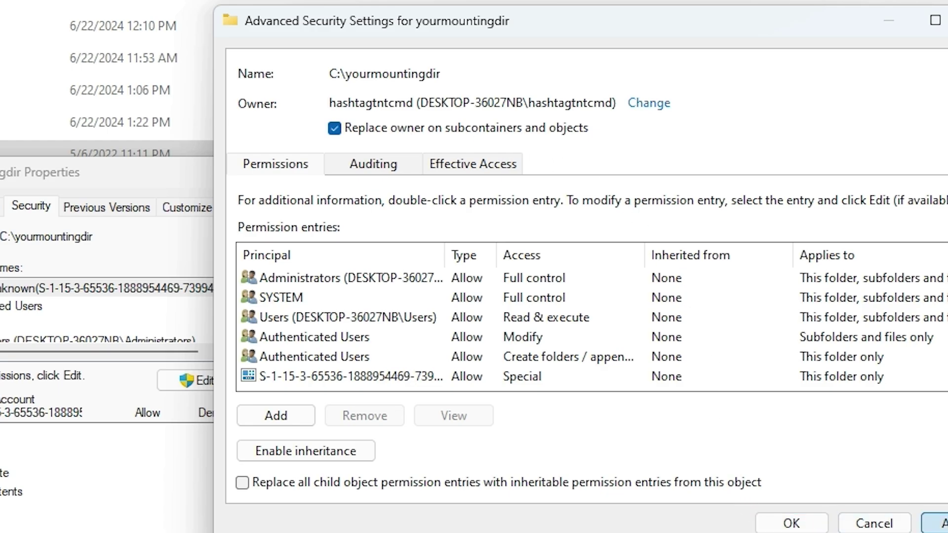
click(931, 522)
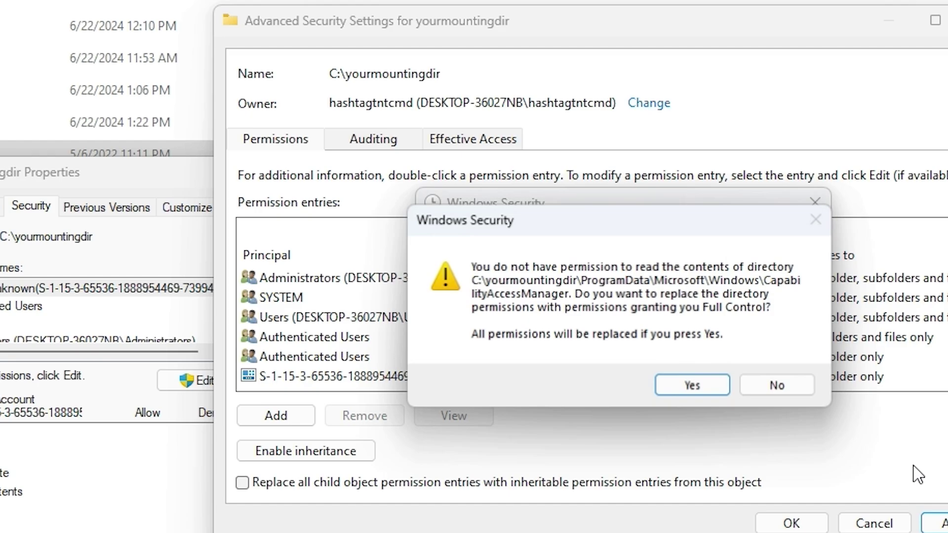
click(693, 392)
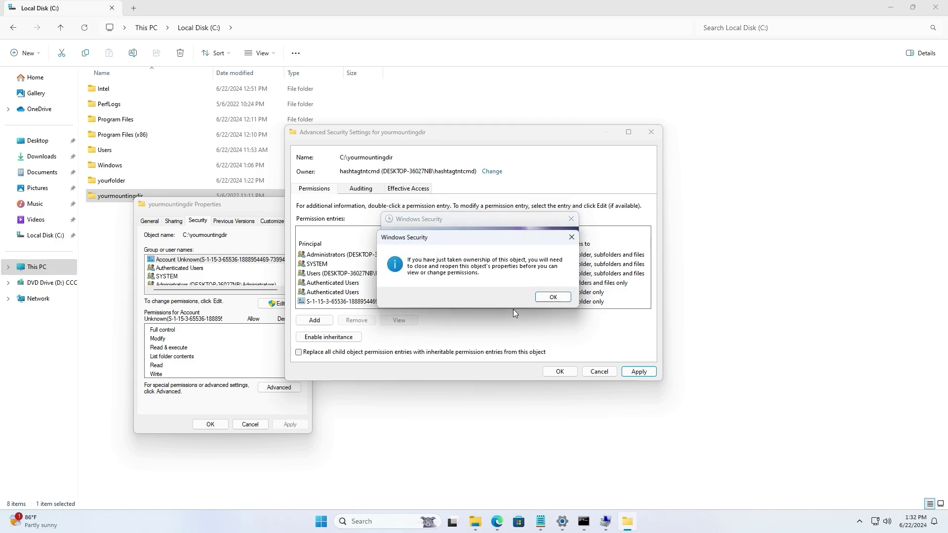
click(551, 298)
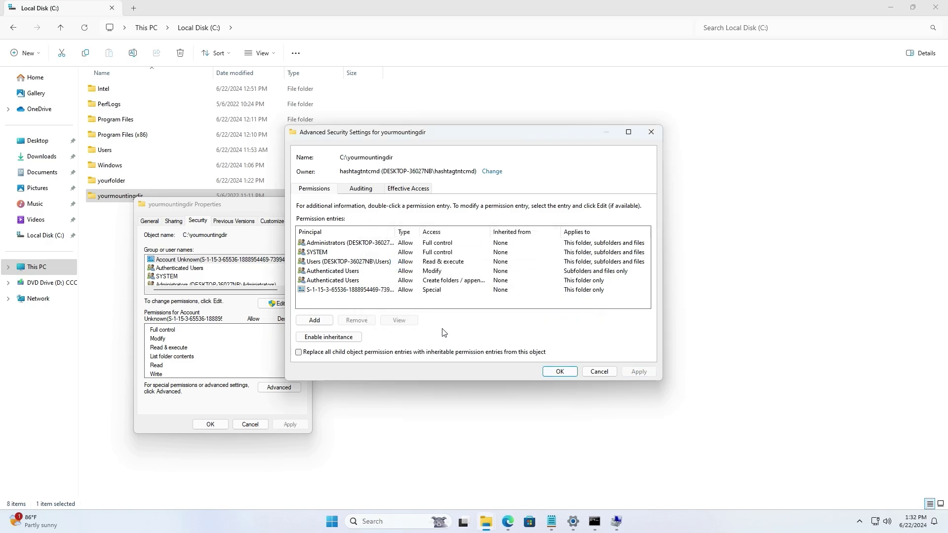
click(556, 372)
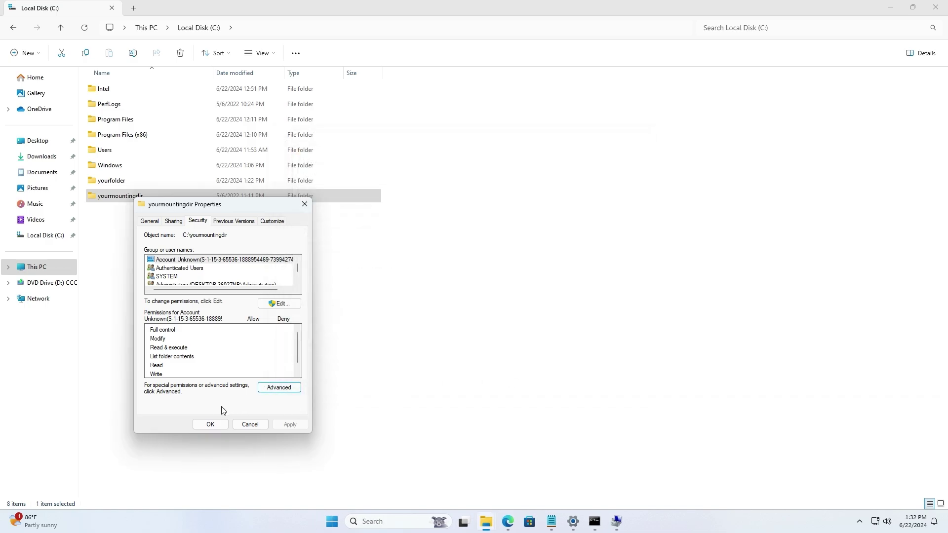
Step: Reopen yourmountingdir's Properties and go to its Advanced security settings
click(210, 424)
click(162, 273)
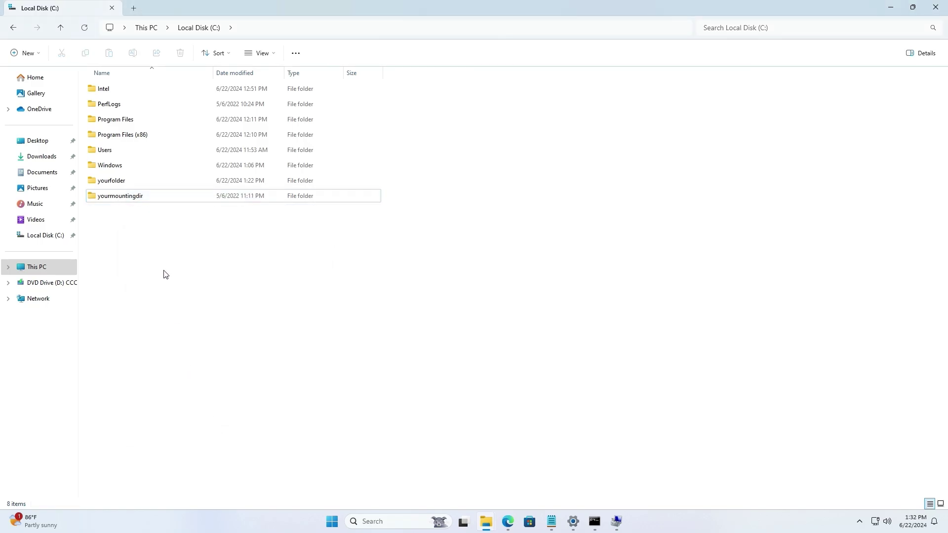
click(136, 202)
right_click(136, 202)
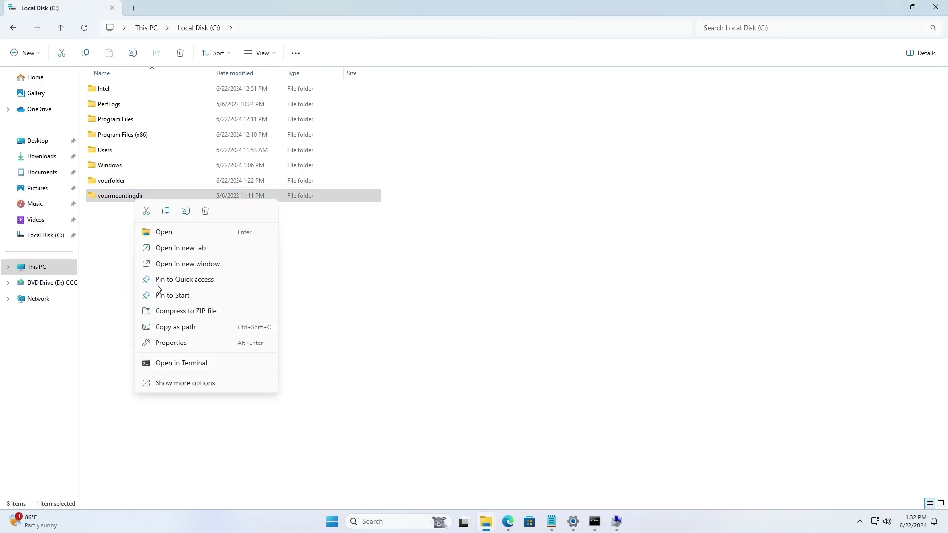
click(170, 344)
click(202, 223)
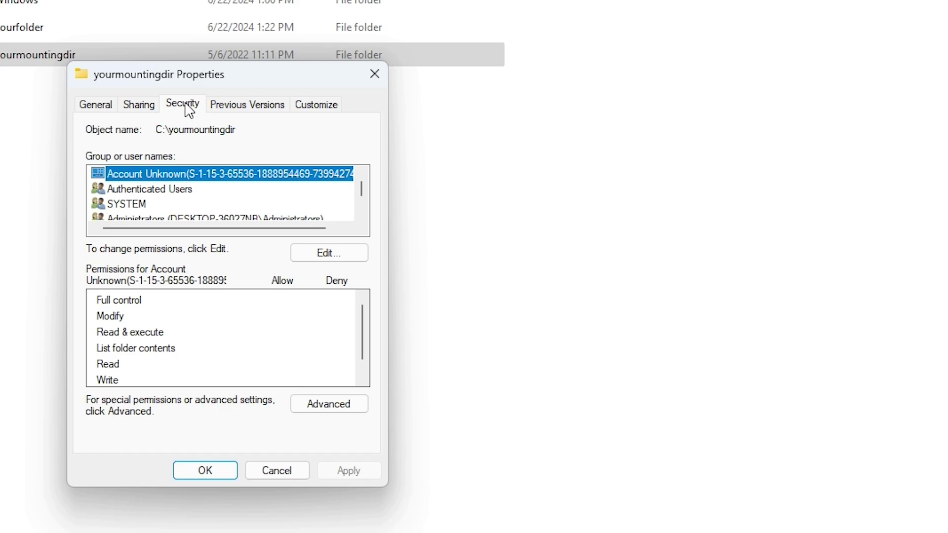
click(323, 407)
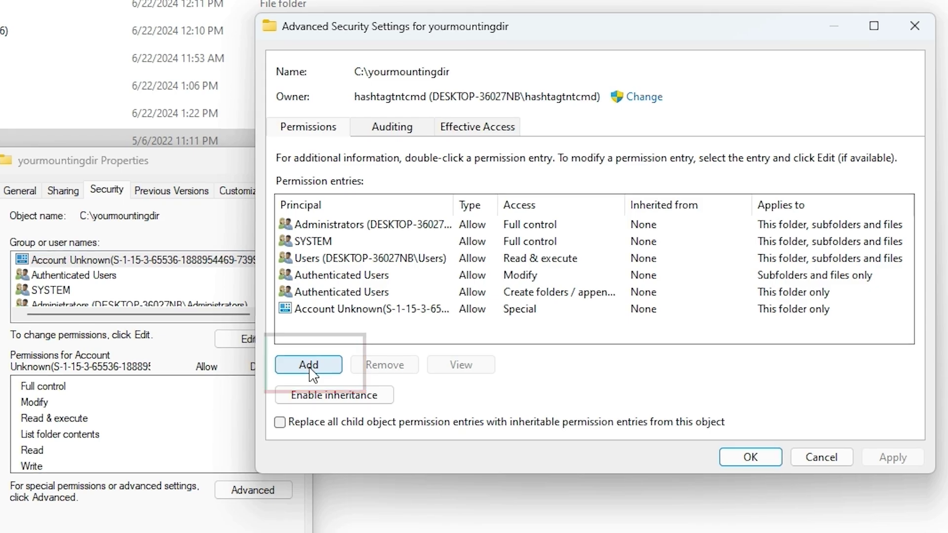
Step: Add a Full control permission entry for the signed-in user account
click(309, 365)
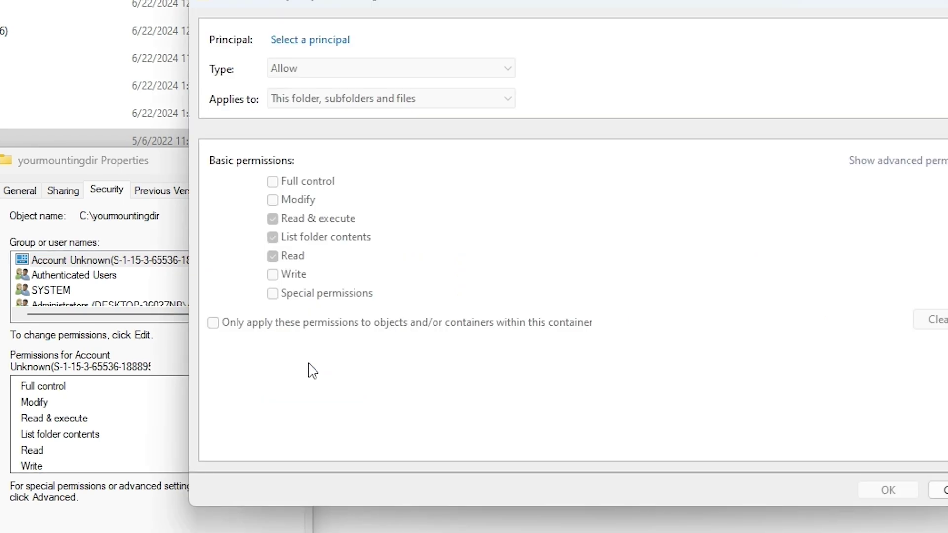
click(326, 40)
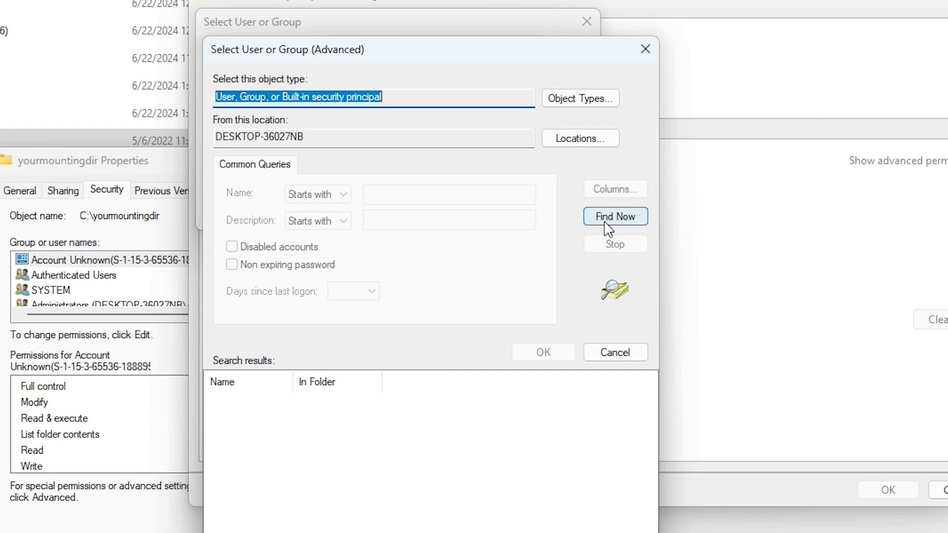
click(606, 223)
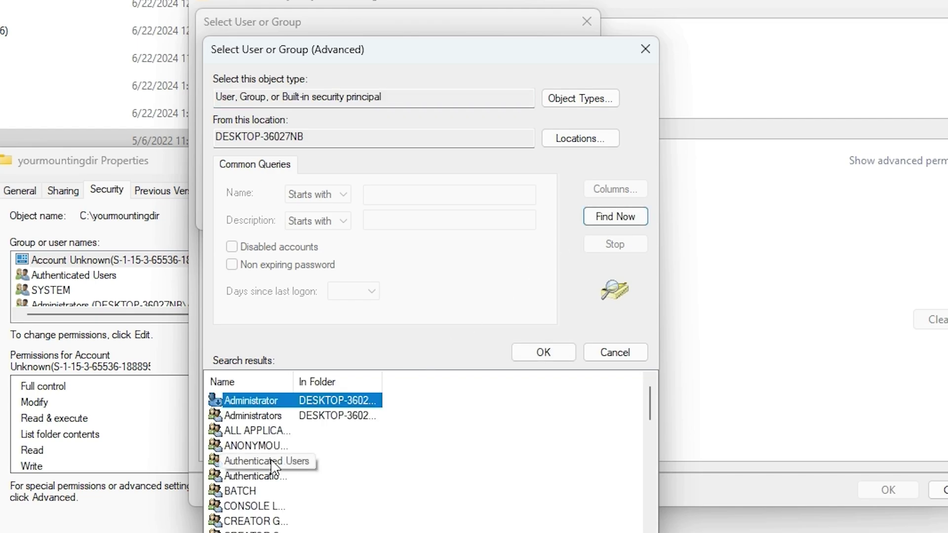
click(273, 463)
key(h)
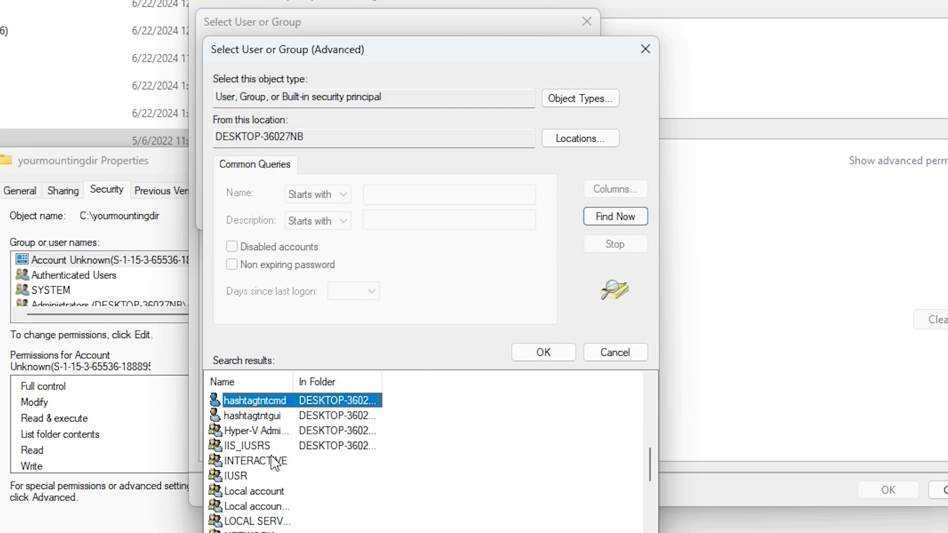
double_click(264, 402)
click(473, 222)
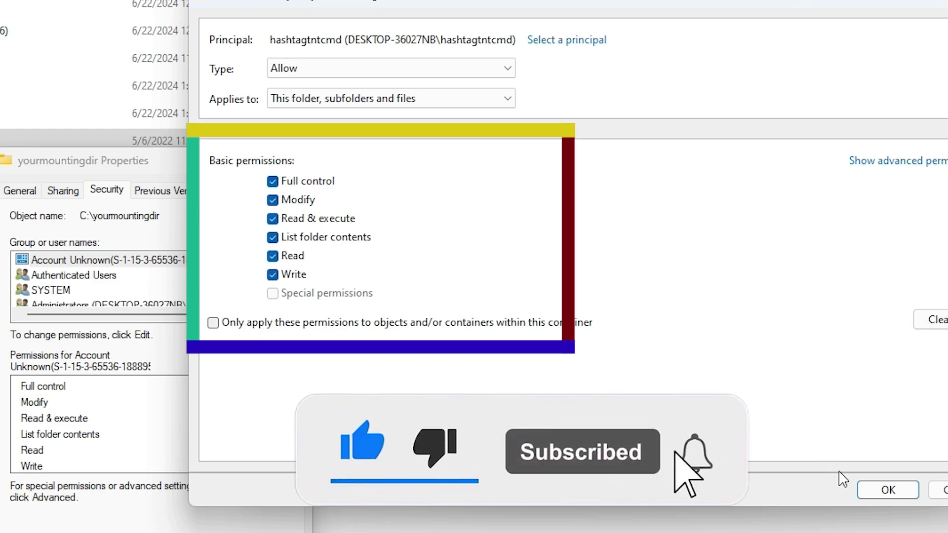
click(871, 488)
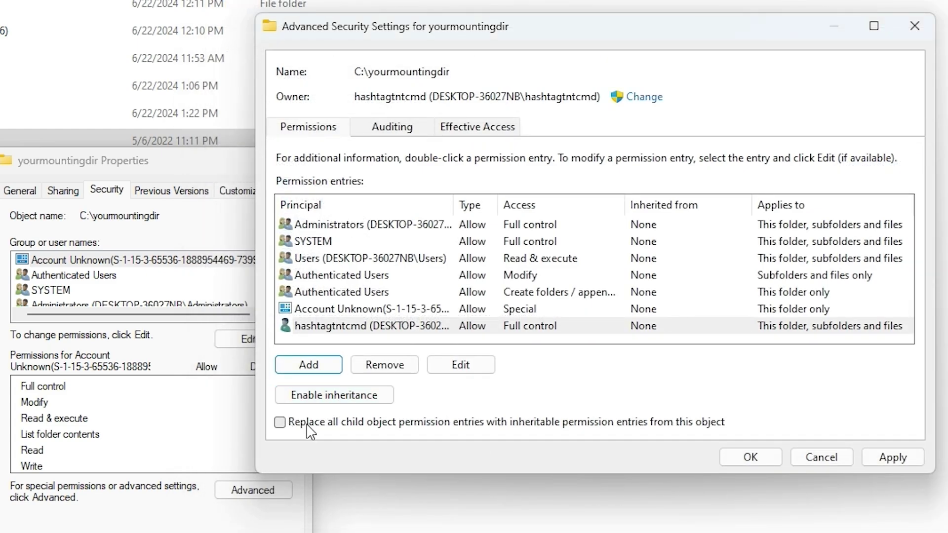
Step: Enable 'Replace all child object permission entries', apply, and confirm with Yes
click(280, 423)
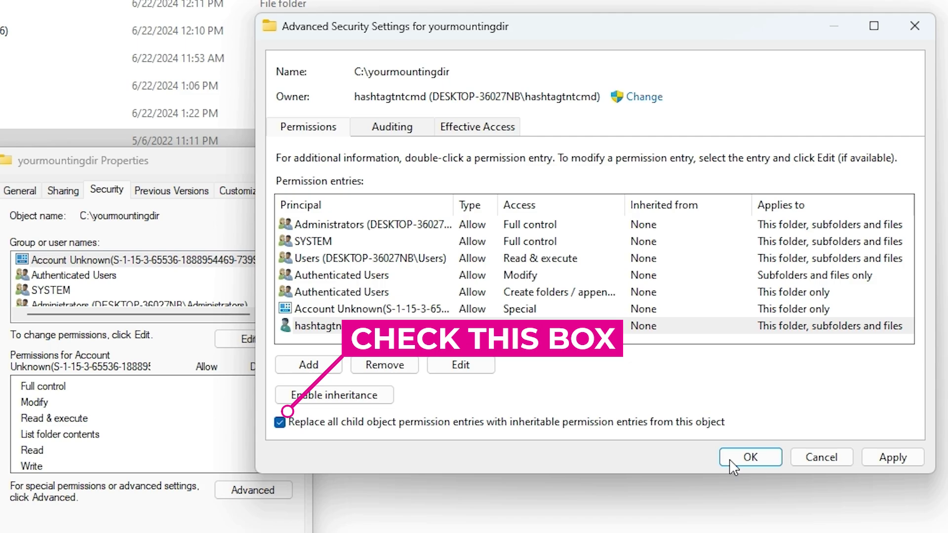
click(888, 459)
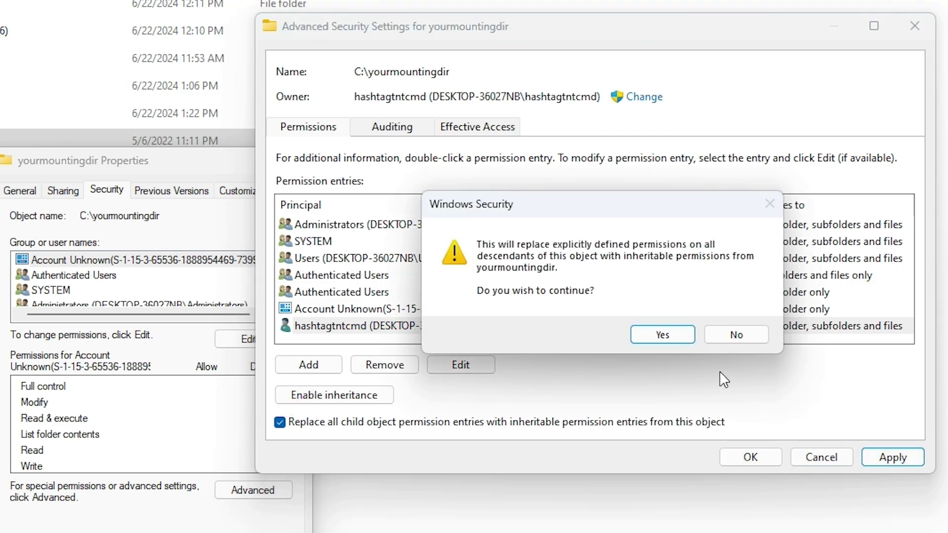
click(672, 340)
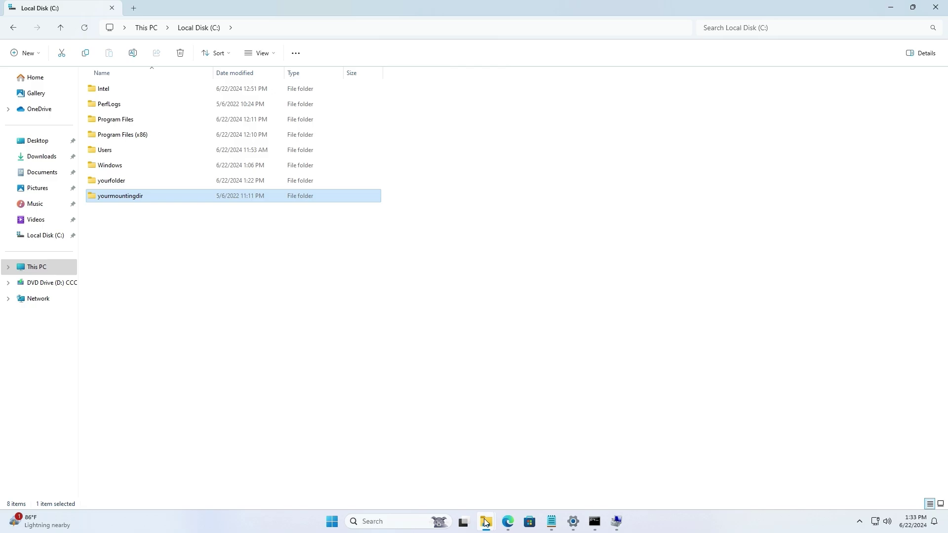
Step: Close the Advanced Security Settings and Properties dialogs, then show more options for yourmountingdir
mouse_move(493, 520)
click(587, 476)
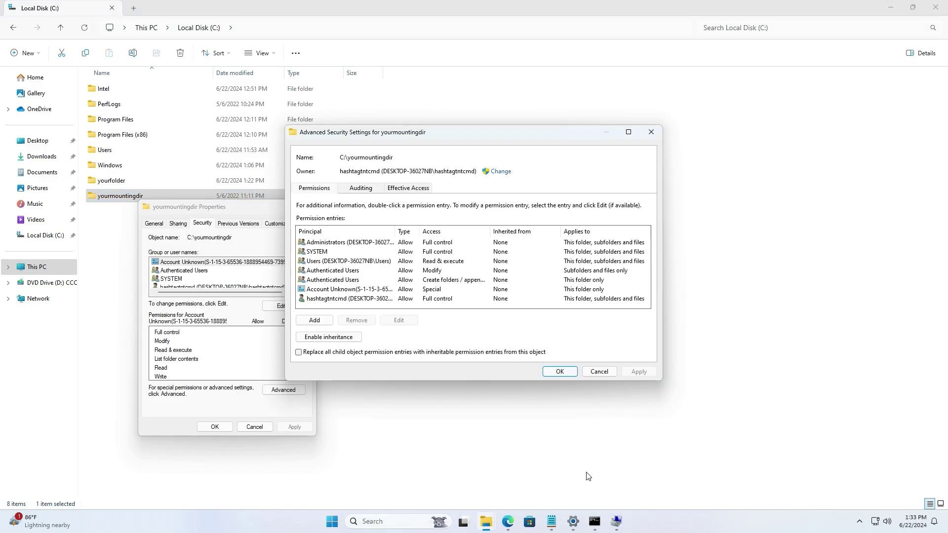
click(560, 371)
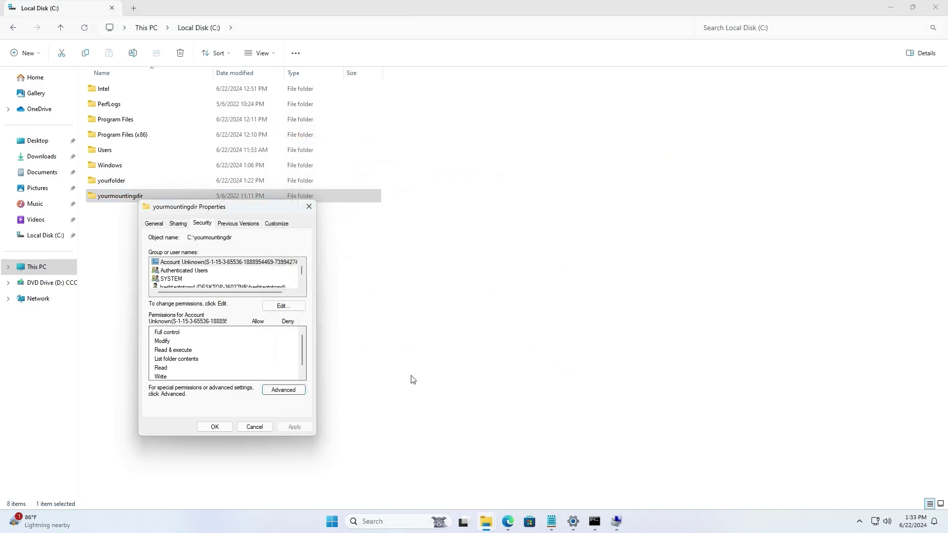
click(214, 427)
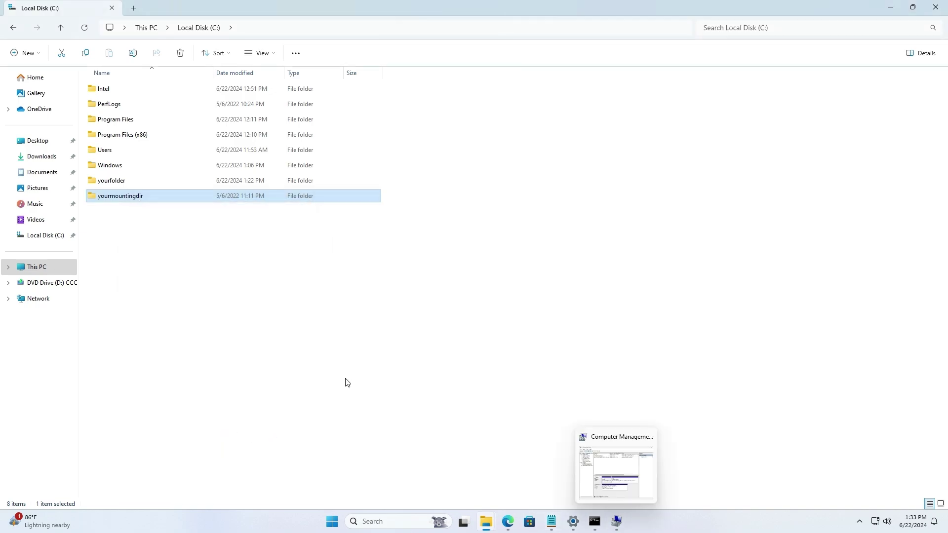
right_click(134, 201)
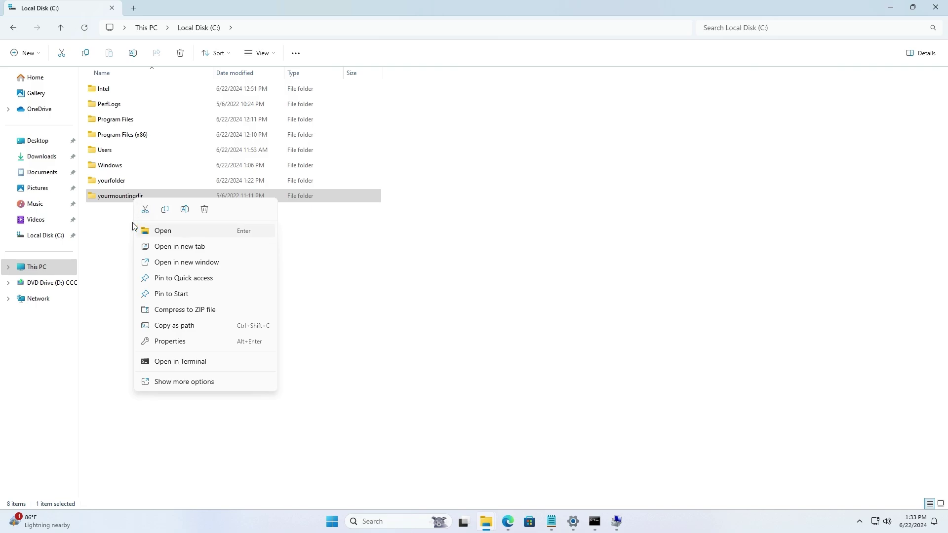
click(171, 383)
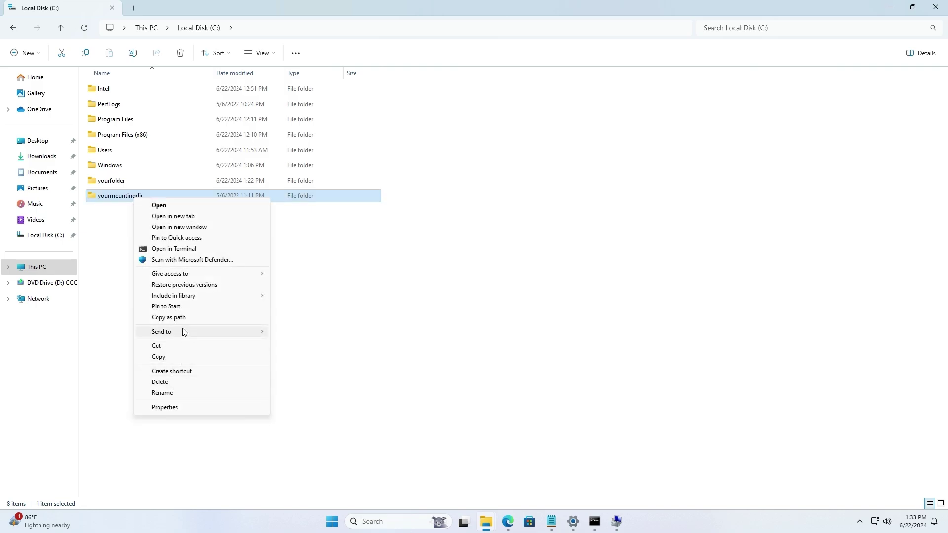
Step: Delete yourmountingdir, retry for all locked items, and close the Folder In Use error
click(162, 384)
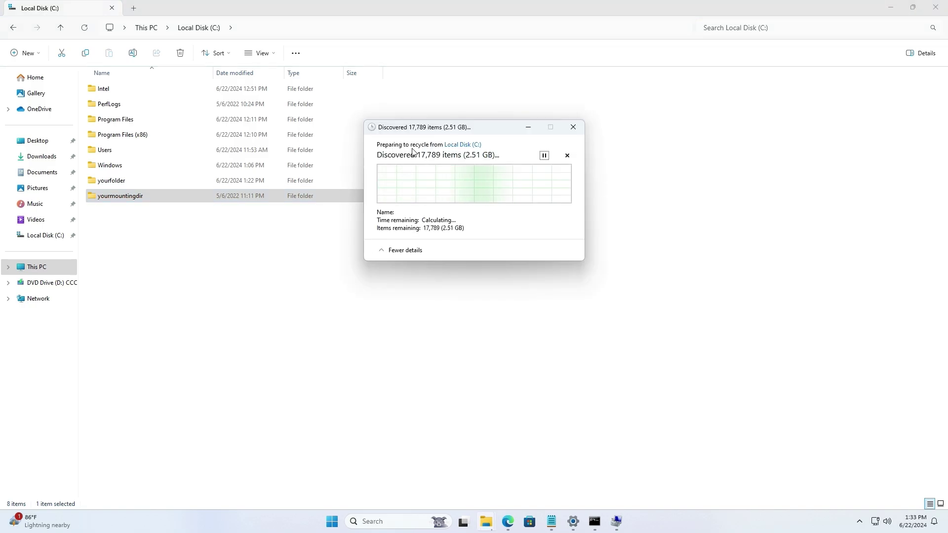
drag(409, 127, 225, 113)
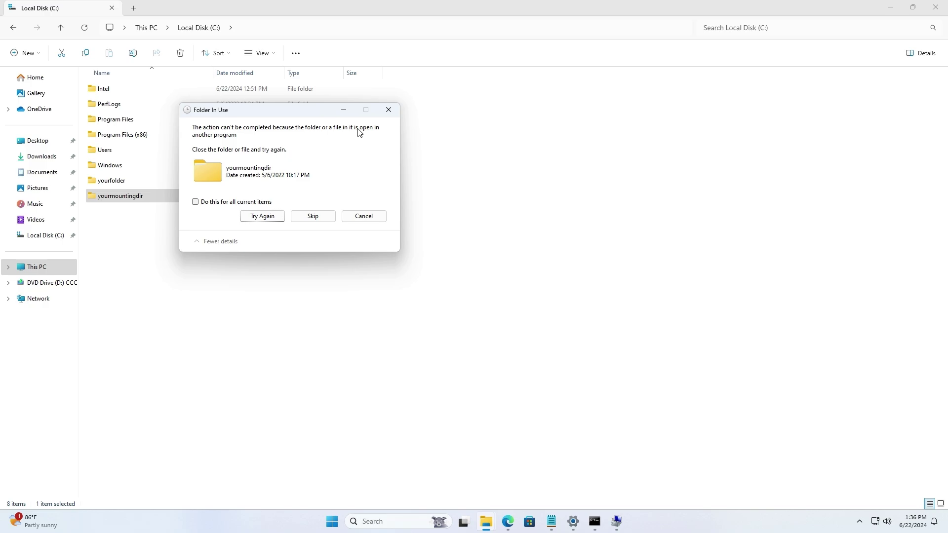
click(269, 202)
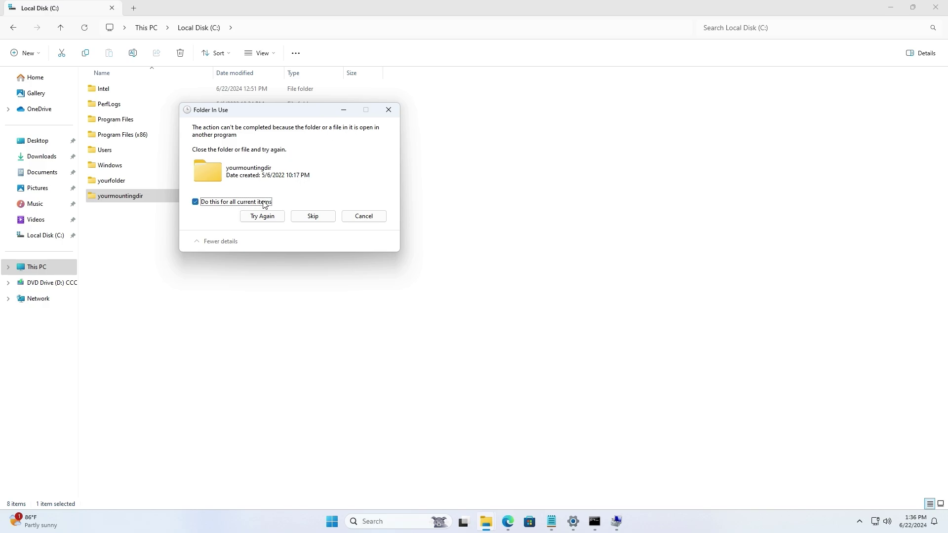
click(264, 217)
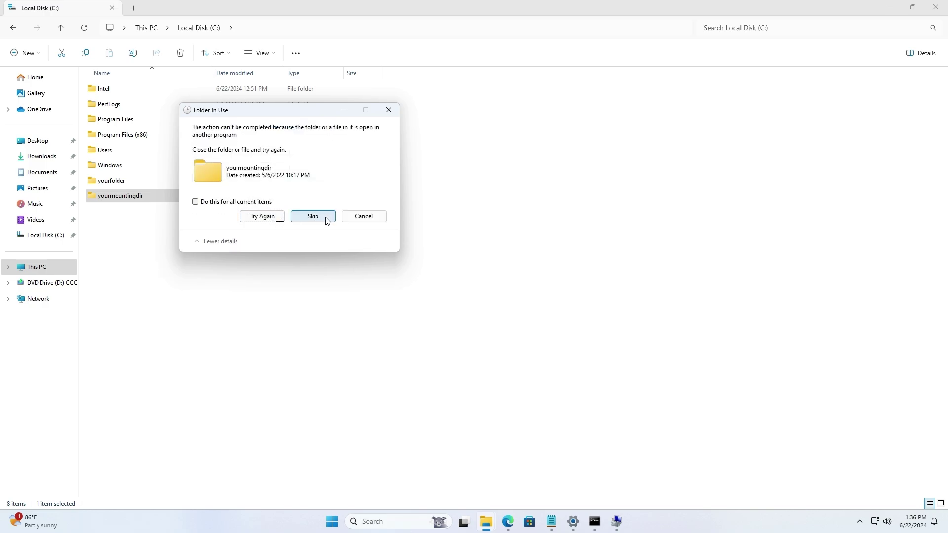
click(389, 110)
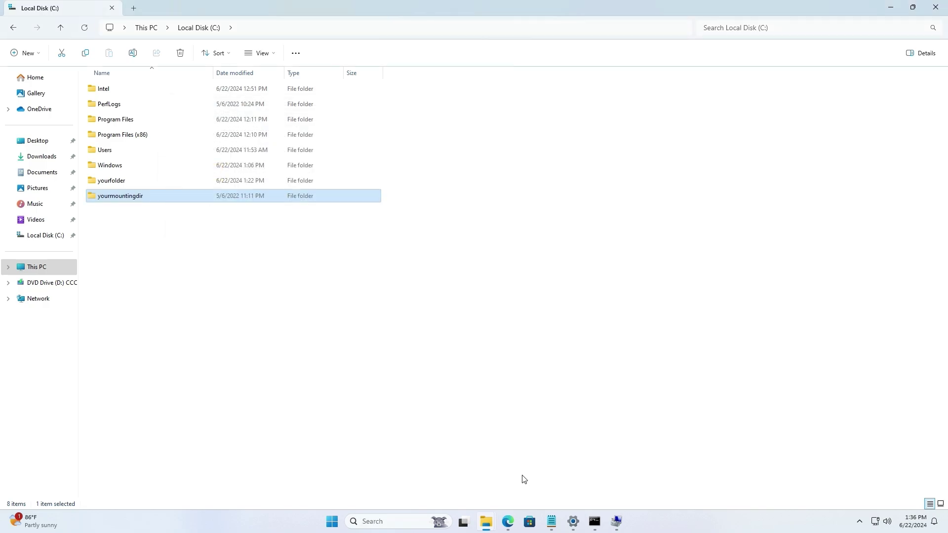
Step: Sign out through the Start menu's account options and sign back in from the lock screen
click(332, 521)
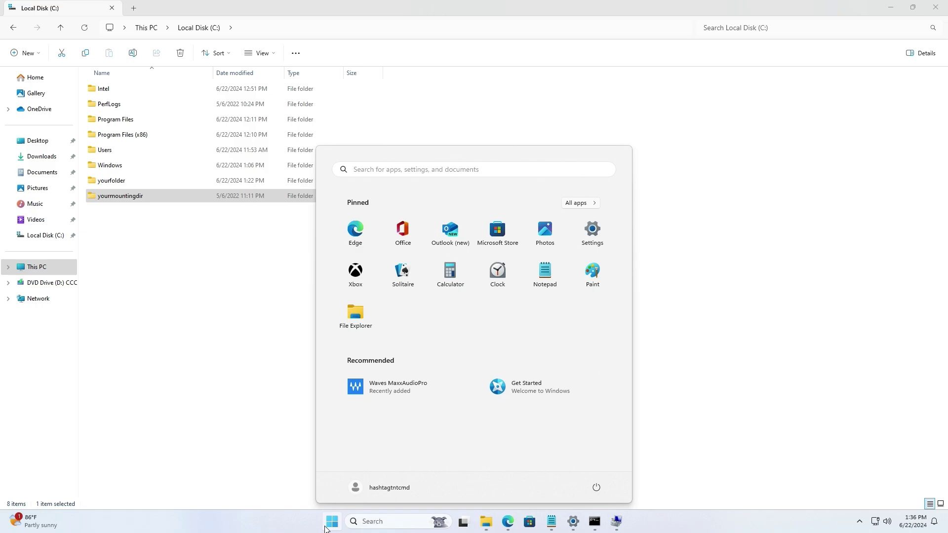
click(596, 488)
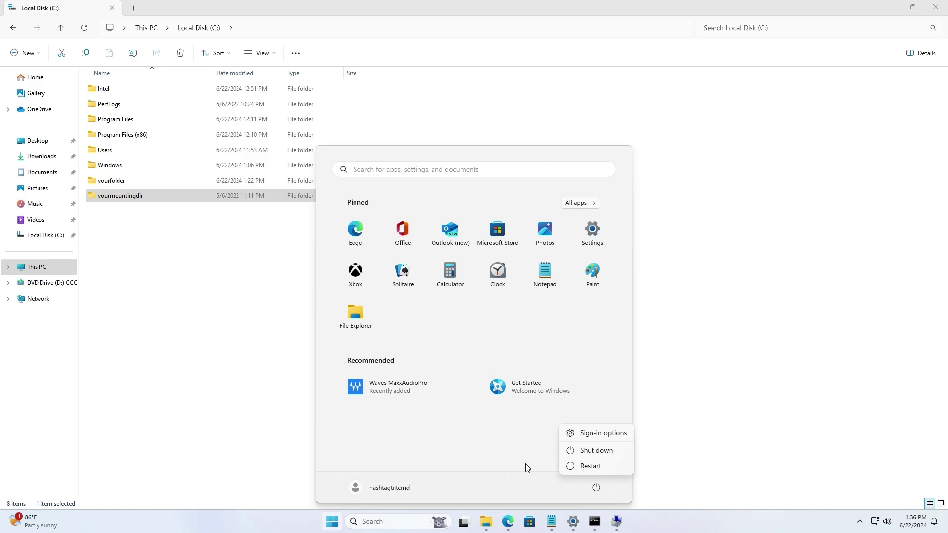
click(412, 488)
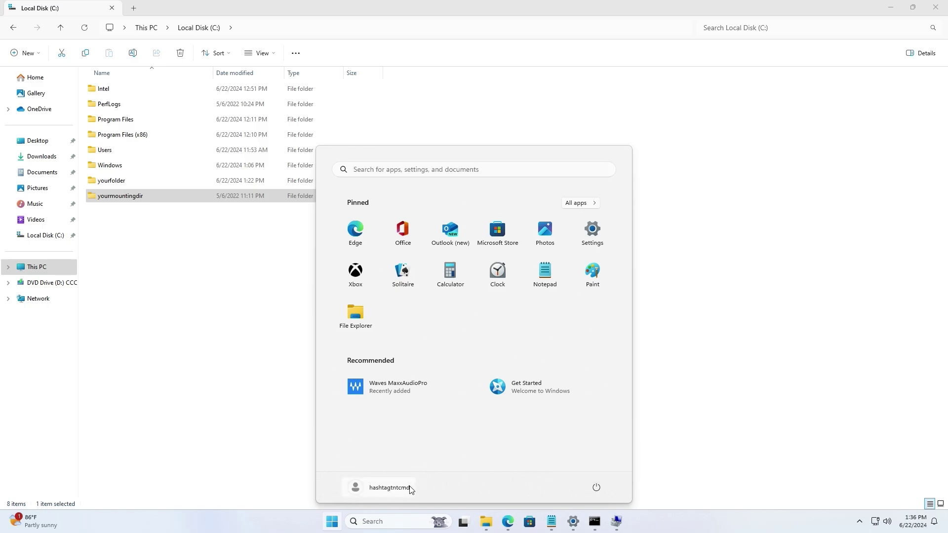
click(403, 490)
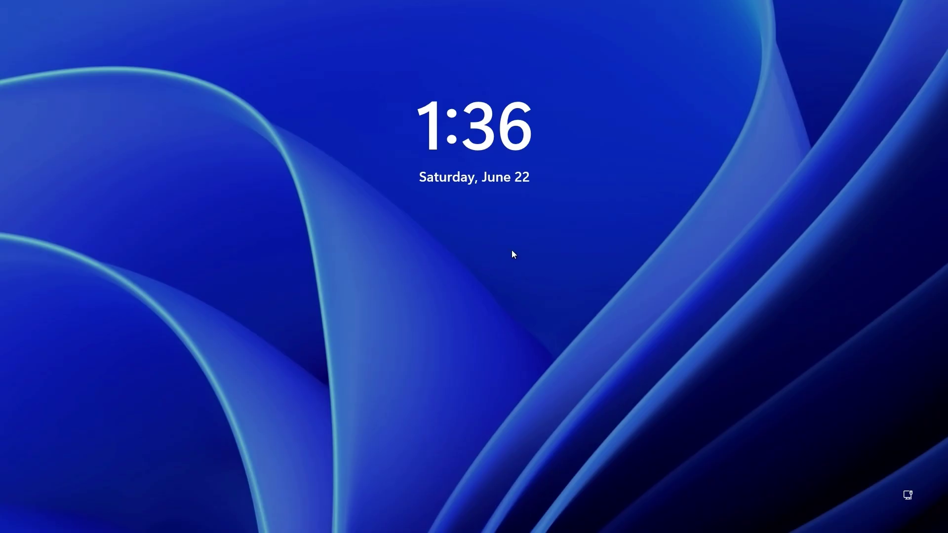
click(501, 254)
click(475, 292)
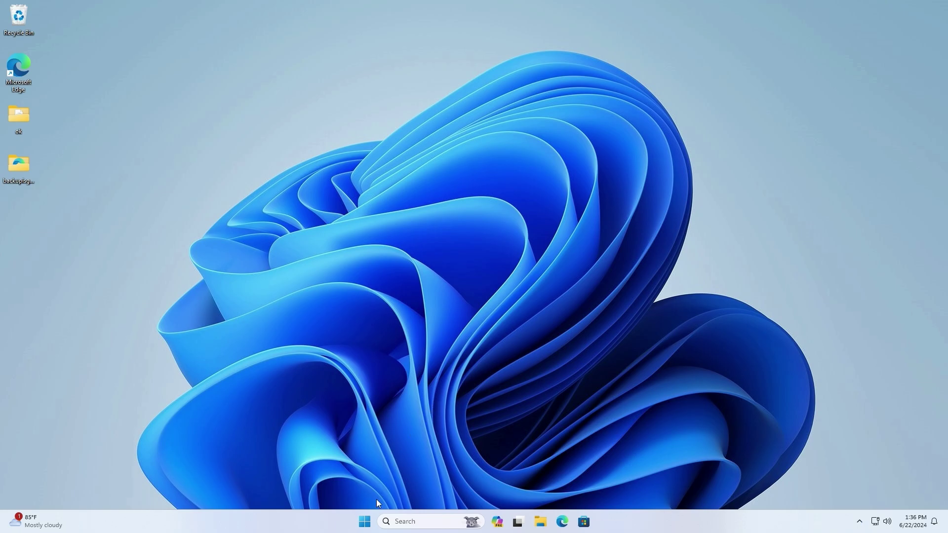
Step: Open Local Disk (C:) in a new File Explorer window
click(365, 521)
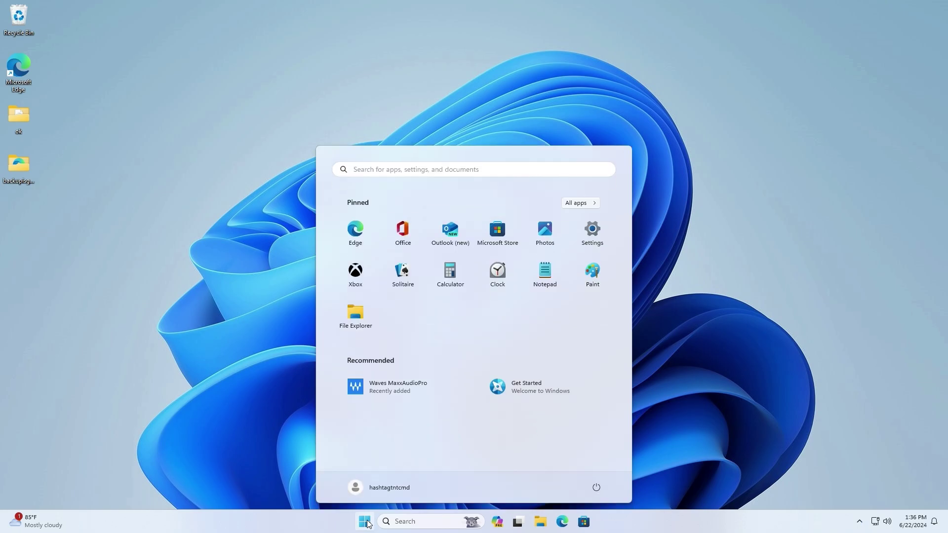
click(540, 521)
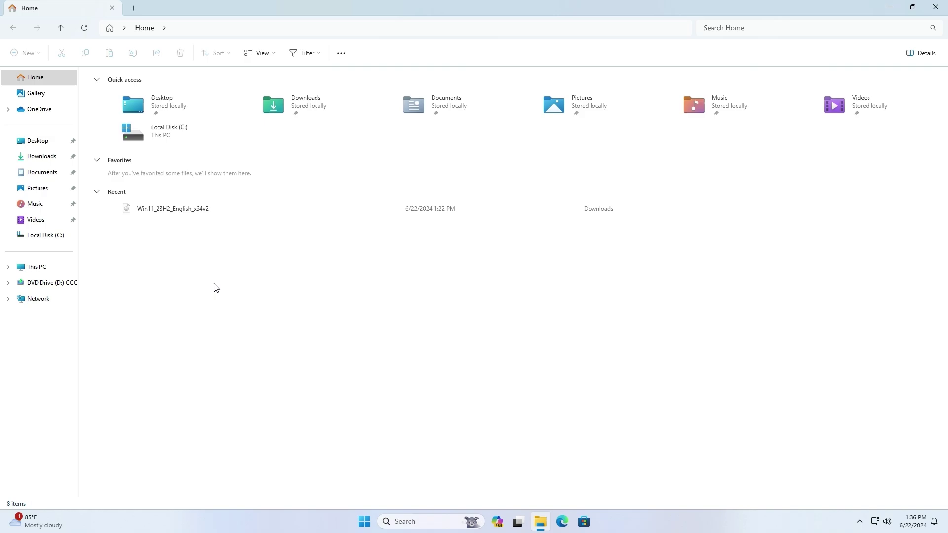
click(62, 266)
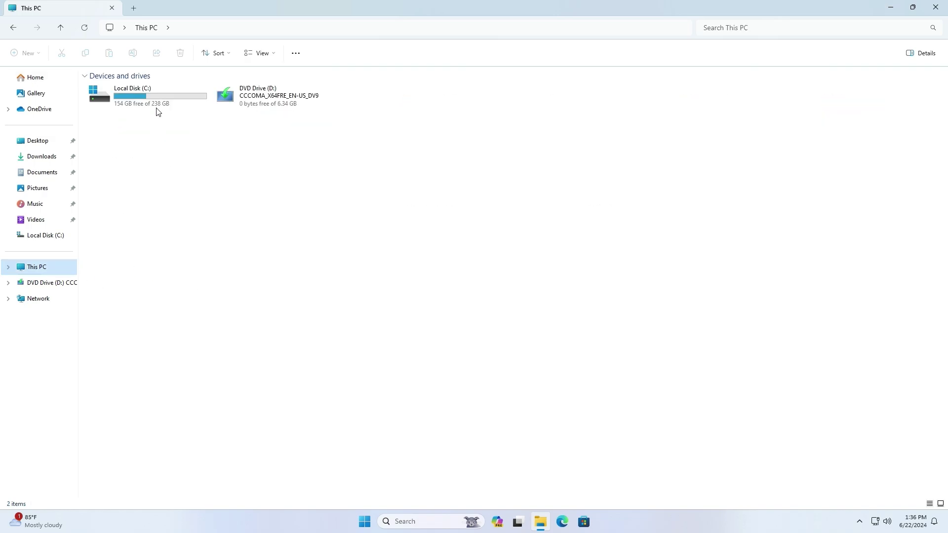
double_click(158, 112)
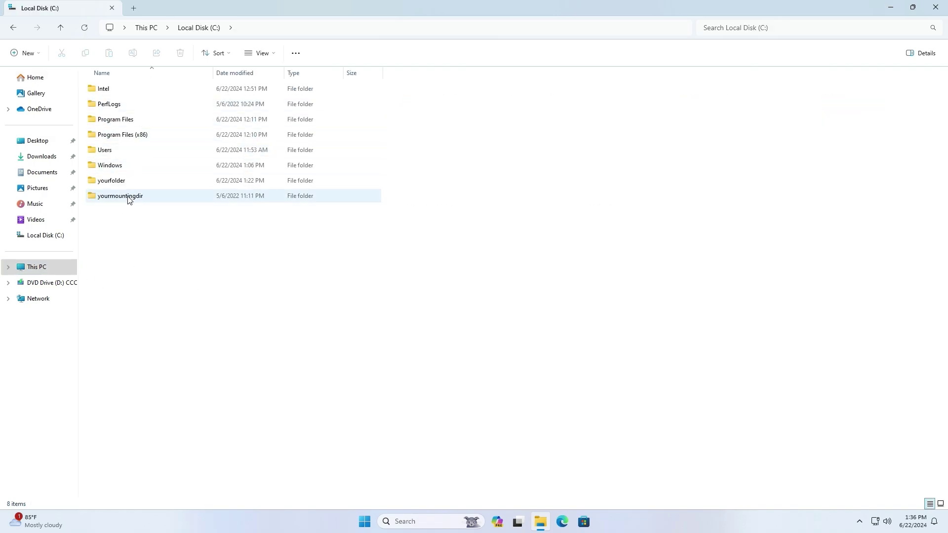
Step: Delete the yourmountingdir folder and confirm permanent deletion of its 139,917 items
click(129, 199)
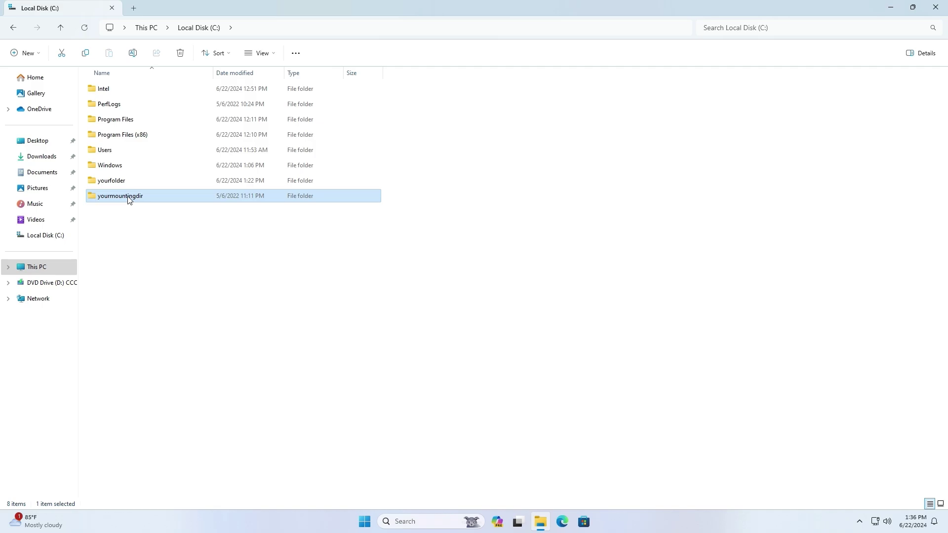
right_click(129, 199)
click(160, 360)
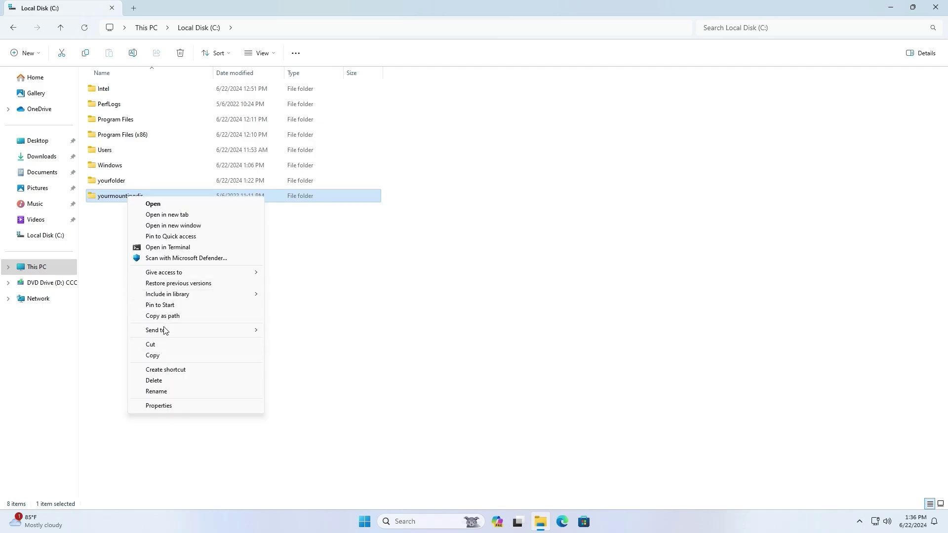
click(165, 380)
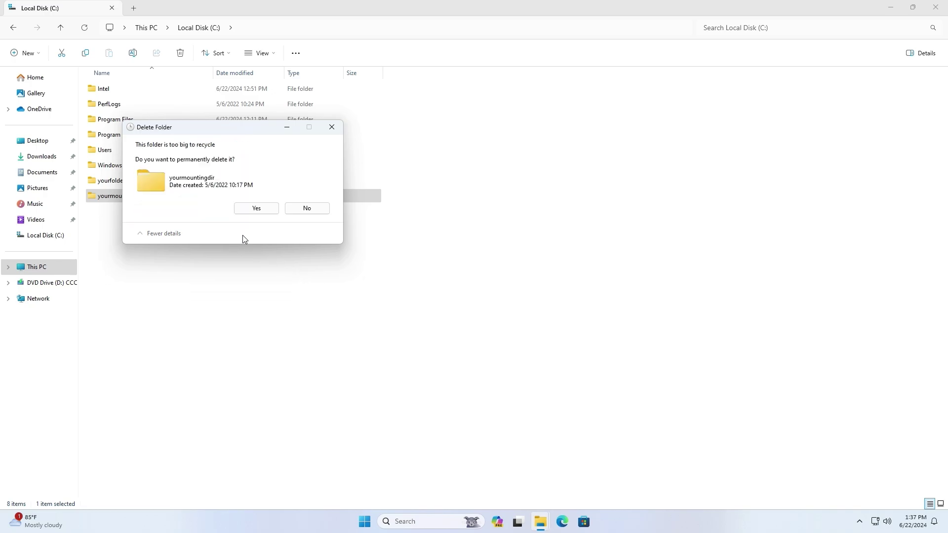
click(255, 210)
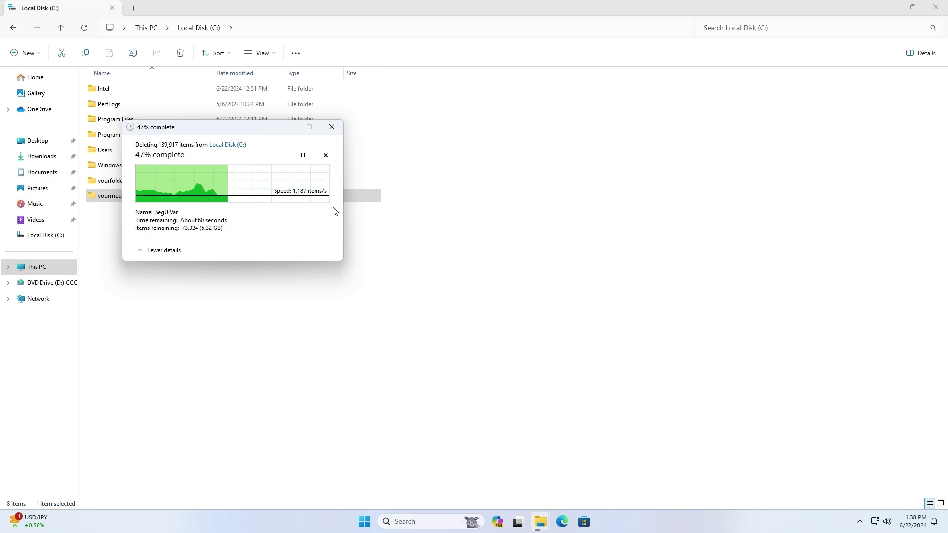
Step: Search Start for 'comm' and run Command Prompt as administrator, approving User Account Control
click(364, 522)
text(comm)
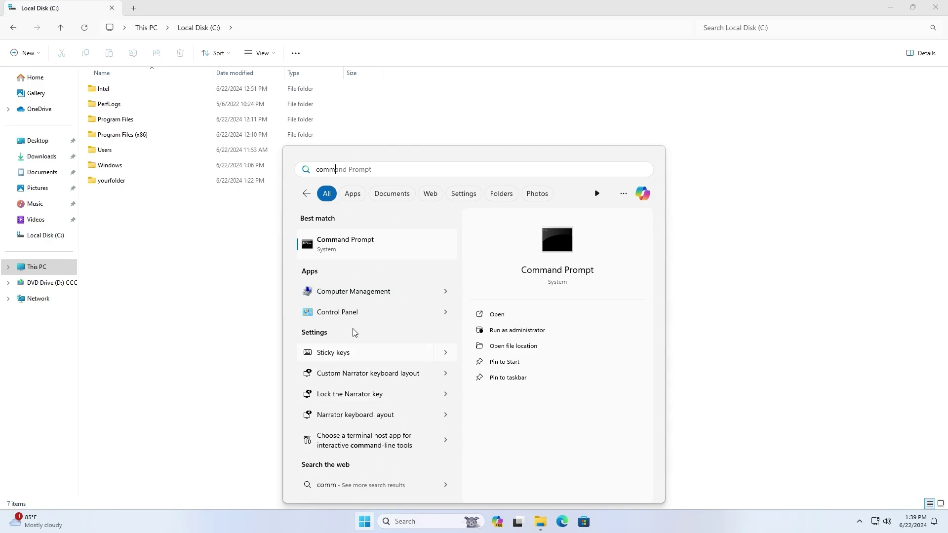
right_click(365, 248)
click(388, 262)
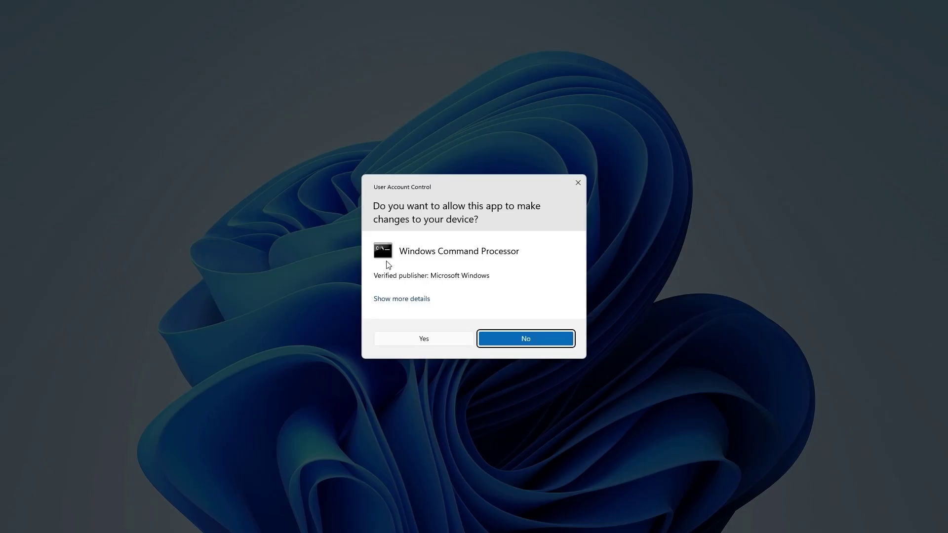
click(407, 340)
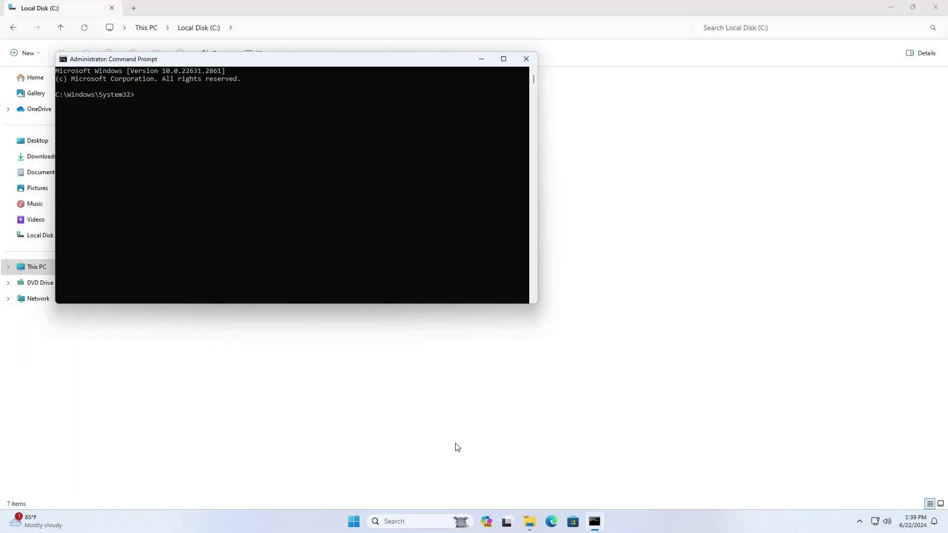
click(354, 521)
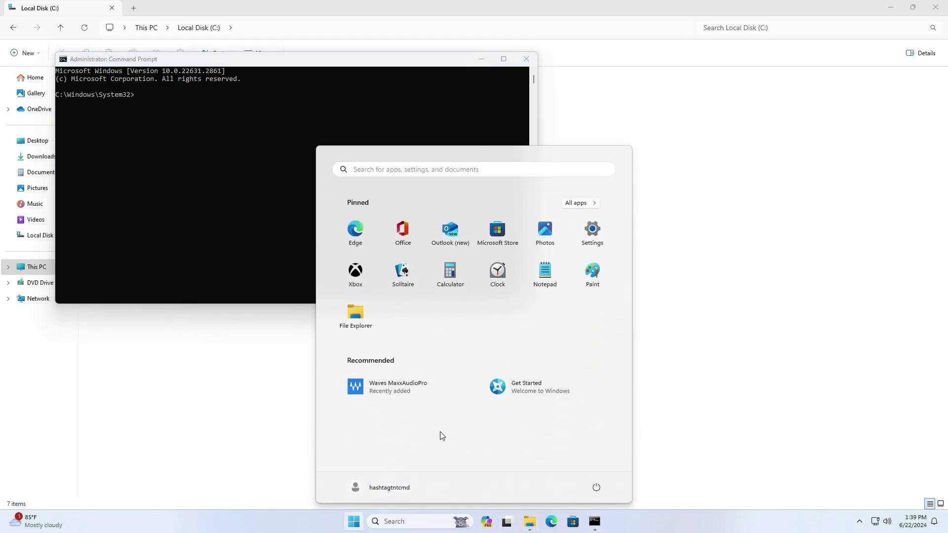
Step: Launch Notepad and open the dism.txt notes file
click(548, 286)
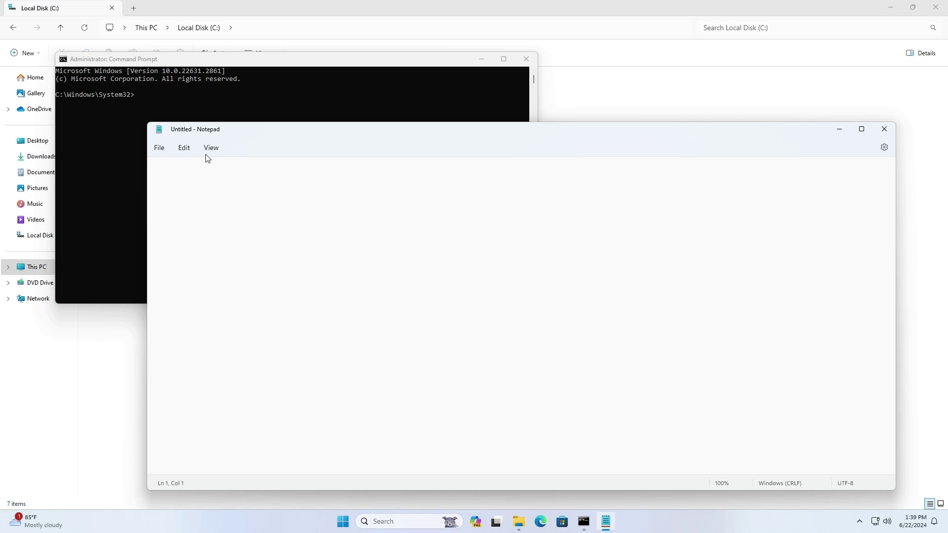
click(161, 148)
click(180, 197)
double_click(255, 201)
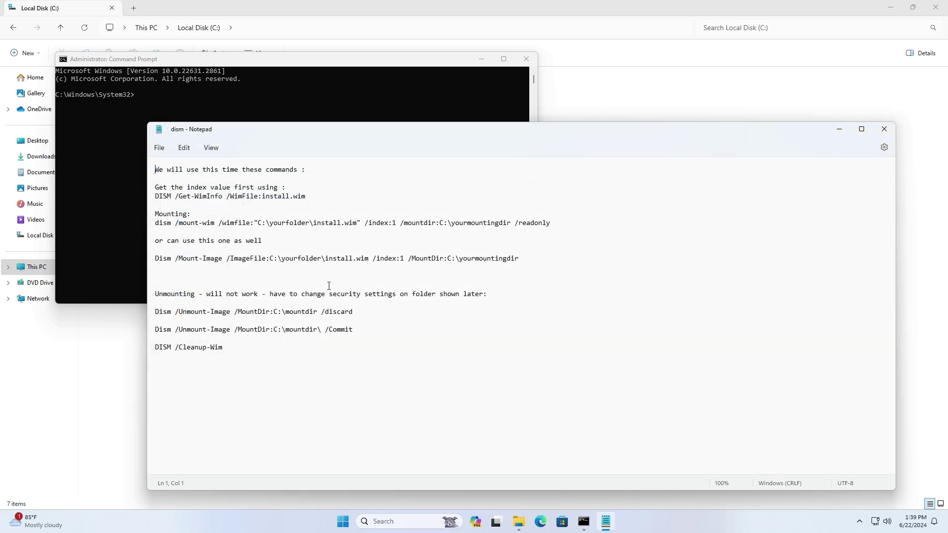
scroll(302, 344, up, 5)
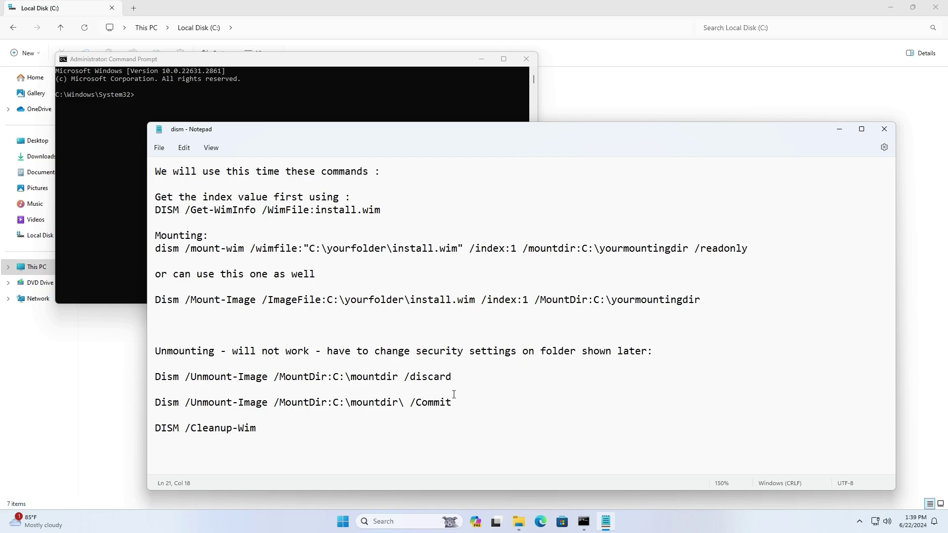
Step: Copy the DISM /Cleanup-Wim line and return to the administrator Command Prompt
drag(458, 402, 150, 428)
click(280, 416)
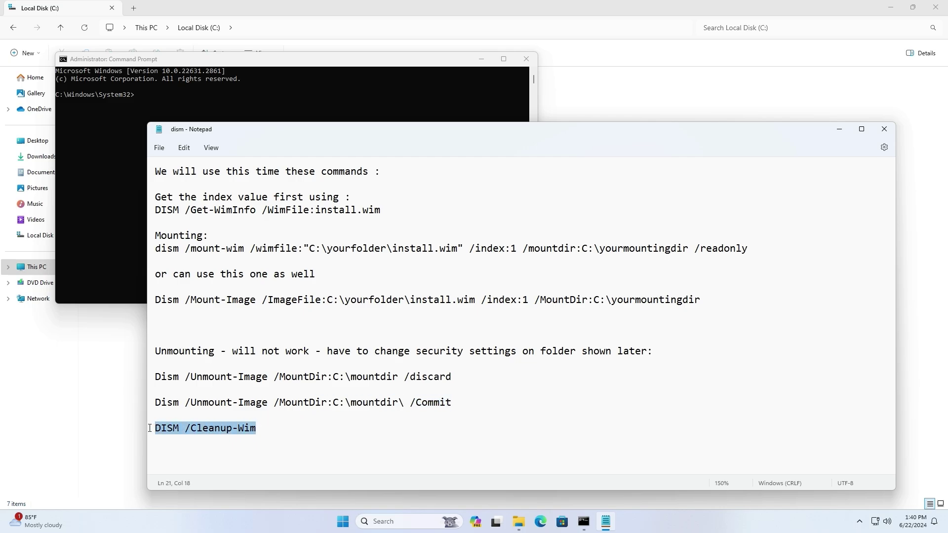
right_click(166, 432)
click(198, 273)
click(170, 101)
Step: Paste and run DISM /Cleanup-Wim, highlight the successful removal lines, then close Command Prompt
right_click(212, 149)
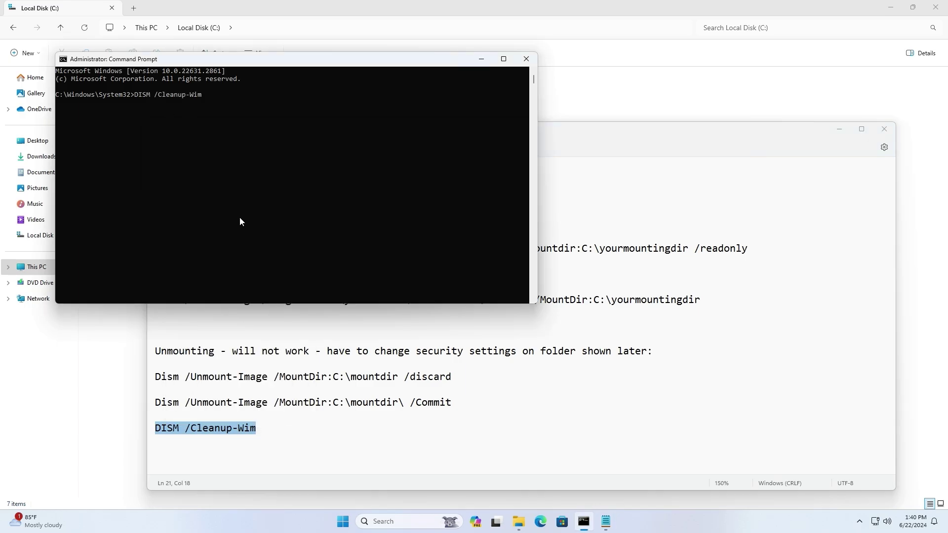
scroll(198, 165, up, 4)
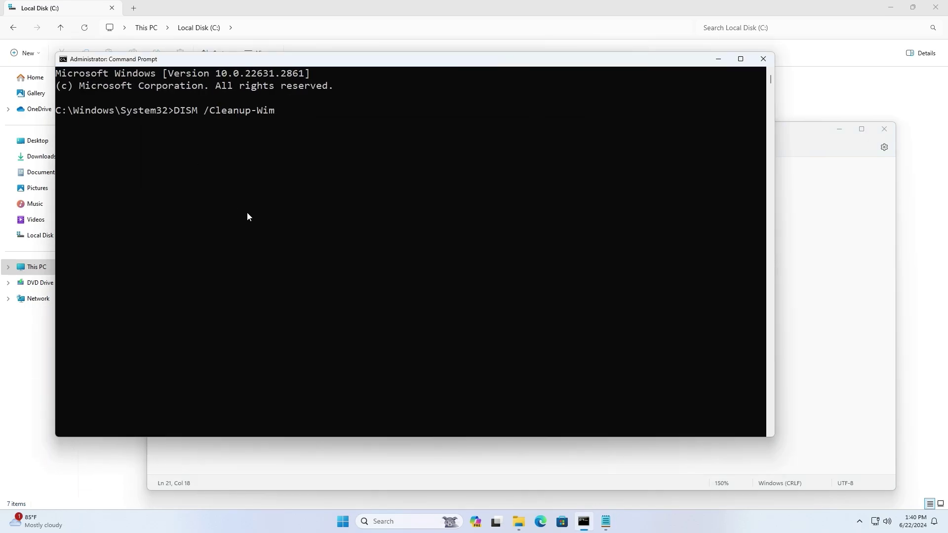
key(Return)
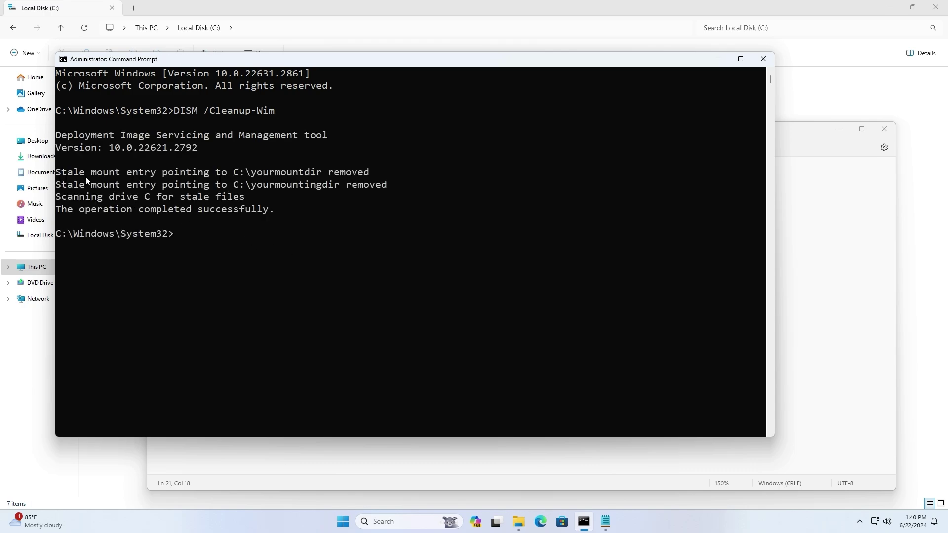
mouse_move(61, 176)
mouse_down()
mouse_move(373, 172)
mouse_move(277, 185)
mouse_move(57, 197)
mouse_move(58, 187)
mouse_up()
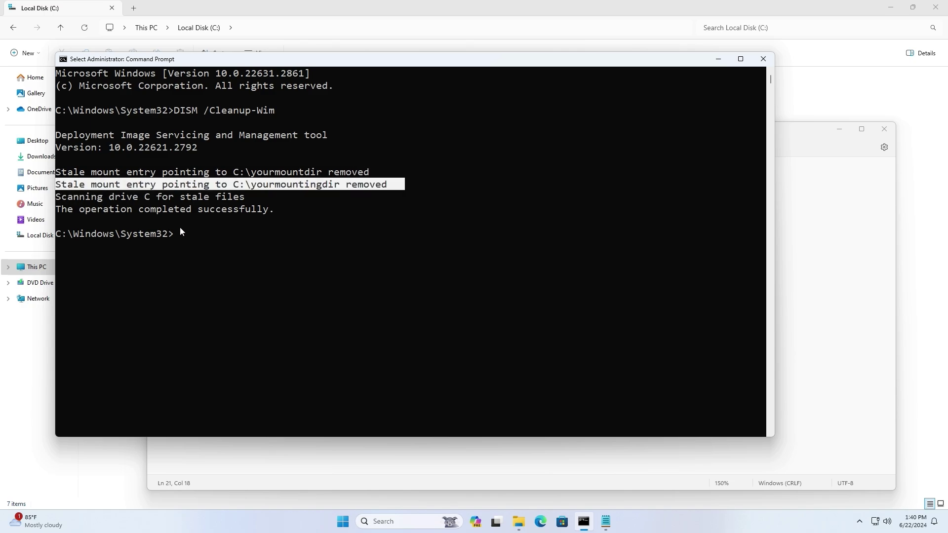
click(276, 210)
drag(276, 212, 60, 213)
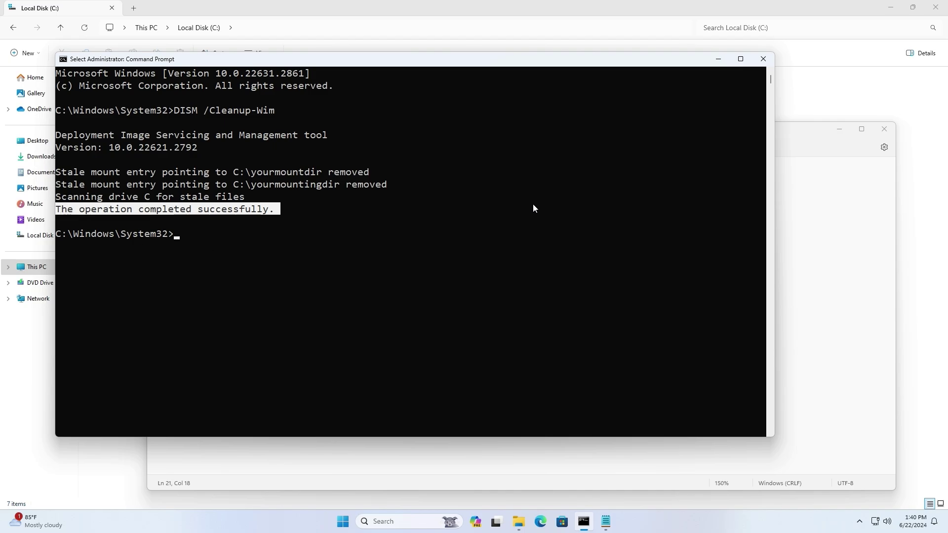
click(761, 60)
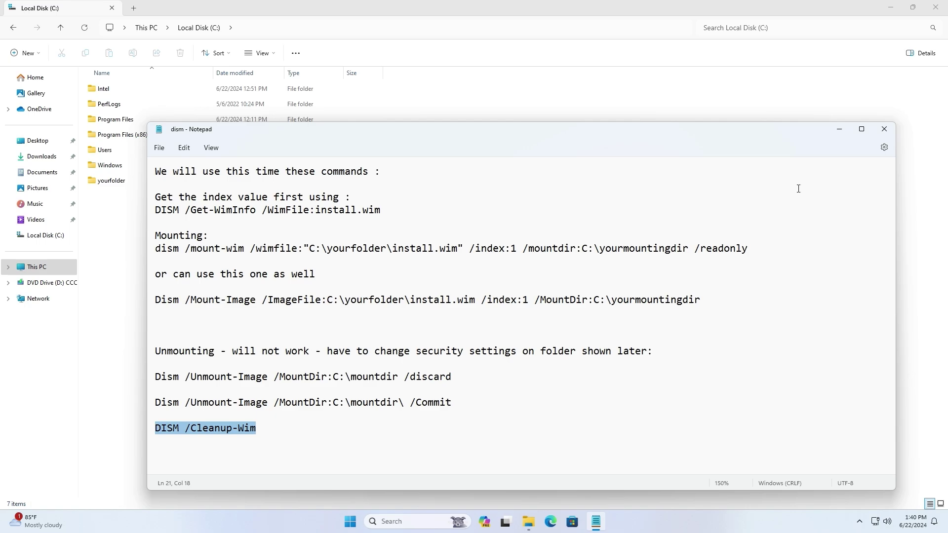
Step: Close the dism notes and open Reset this PC from a Start search for 'rese'
click(883, 130)
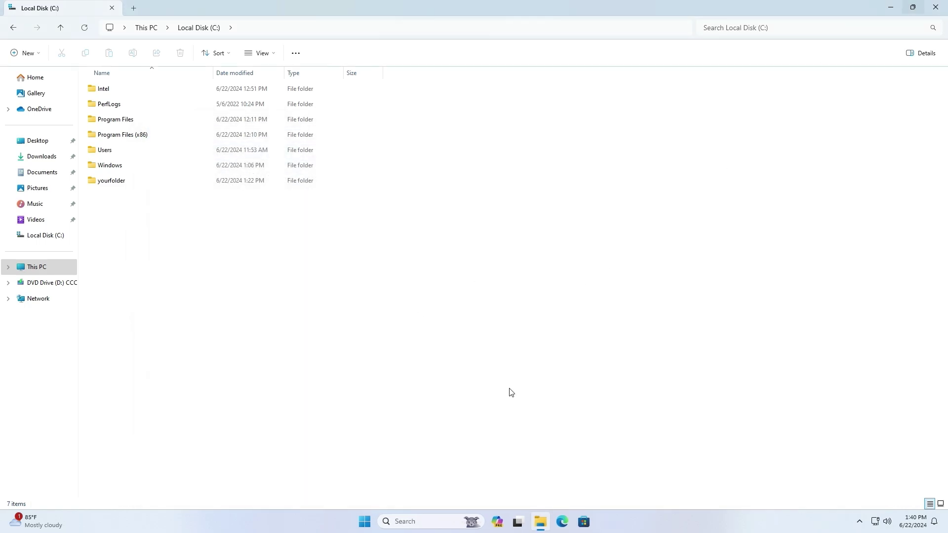
click(365, 524)
text(reset)
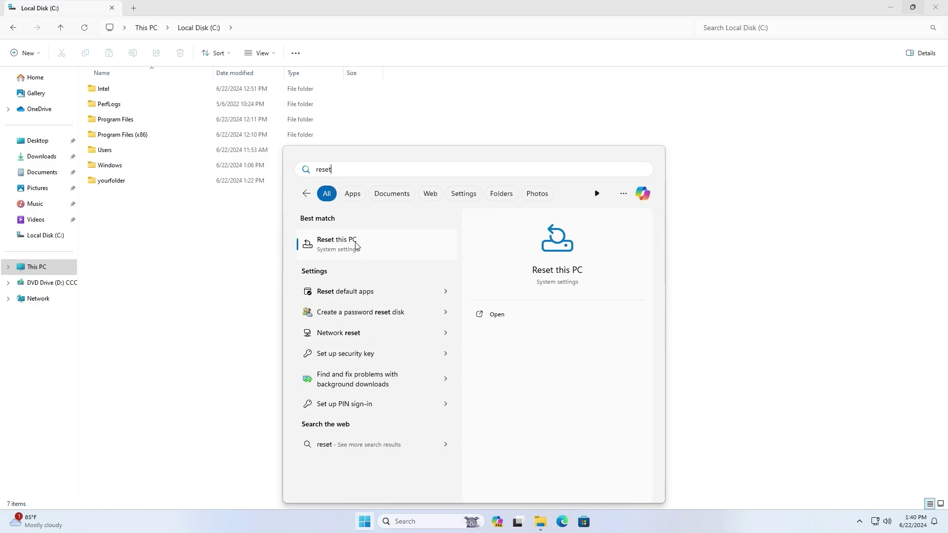
click(354, 244)
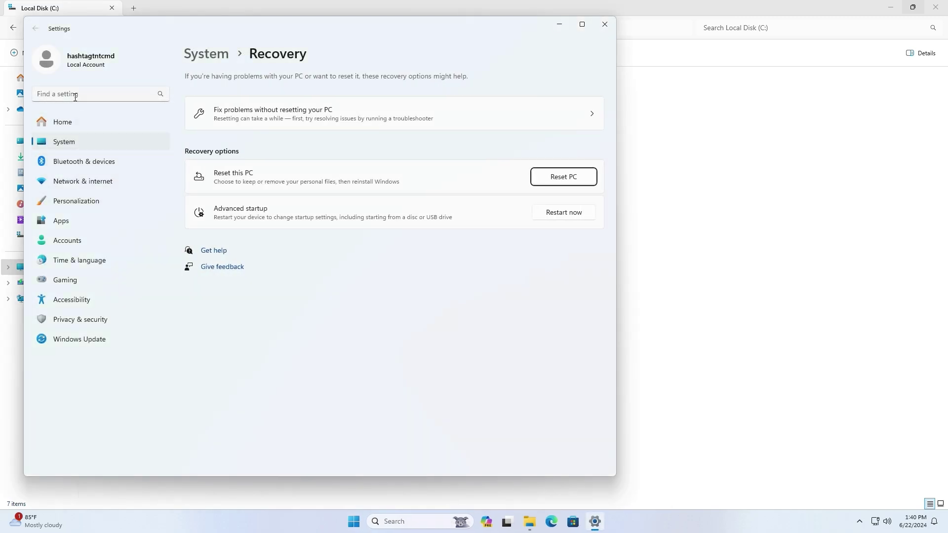
Step: Confirm the Windows 11 Home edition on the About page, then search 'reset' to return to Recovery
click(75, 95)
text(abot)
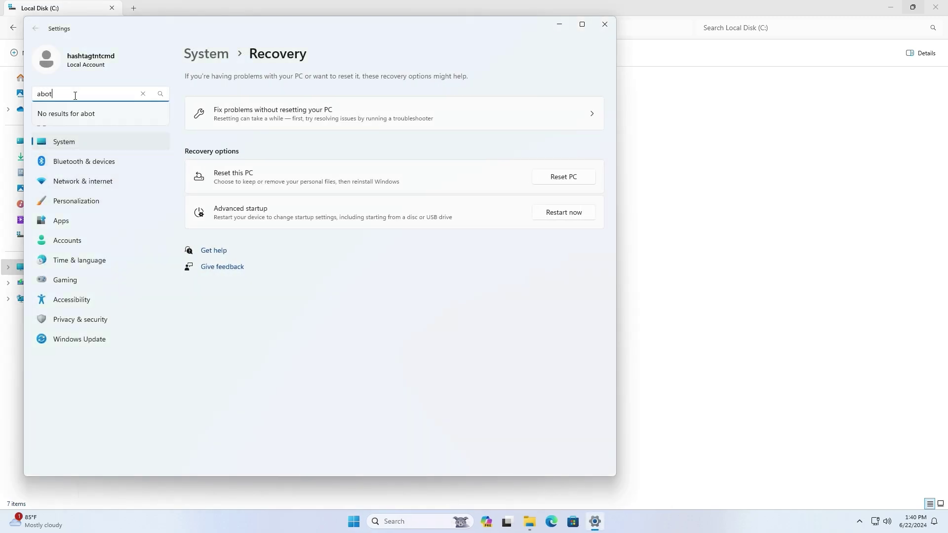
key(BackSpace)
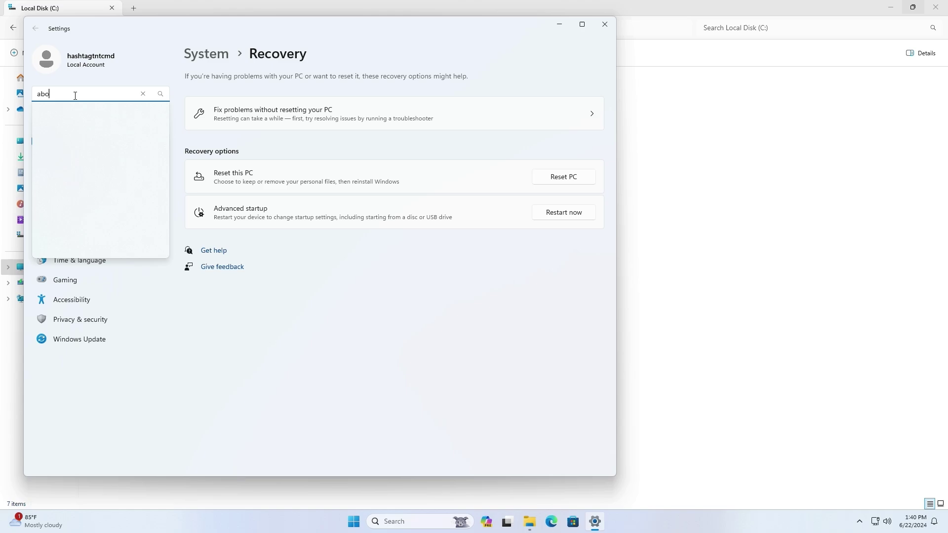
click(75, 111)
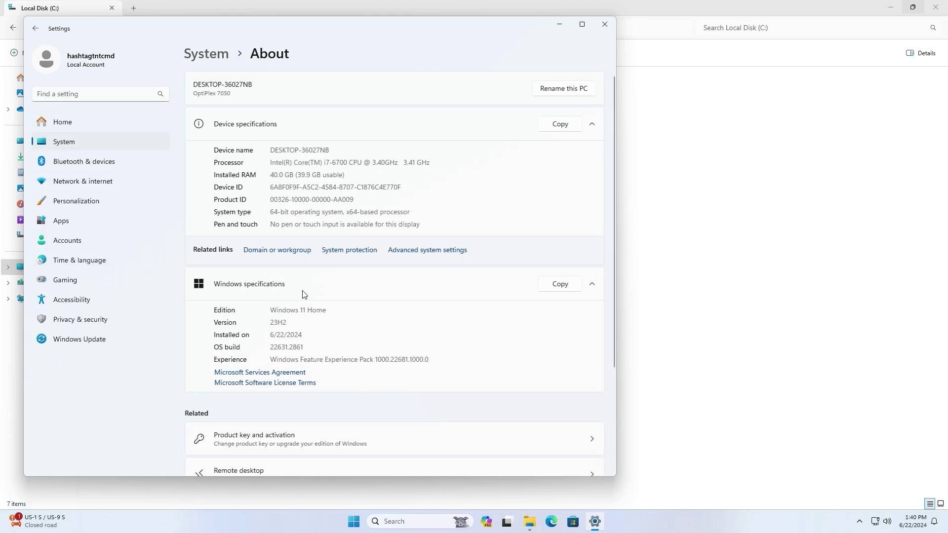
drag(338, 310, 274, 314)
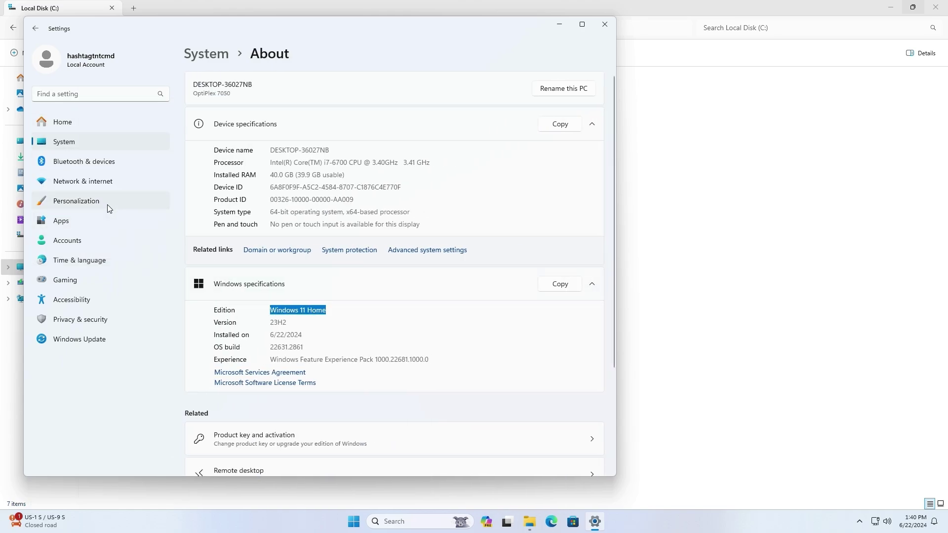
click(68, 89)
text(reset)
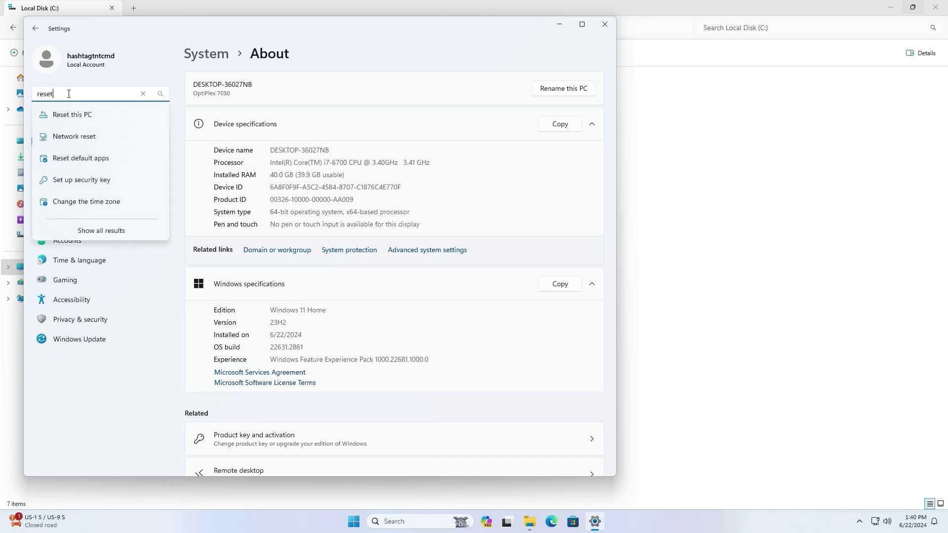
click(72, 115)
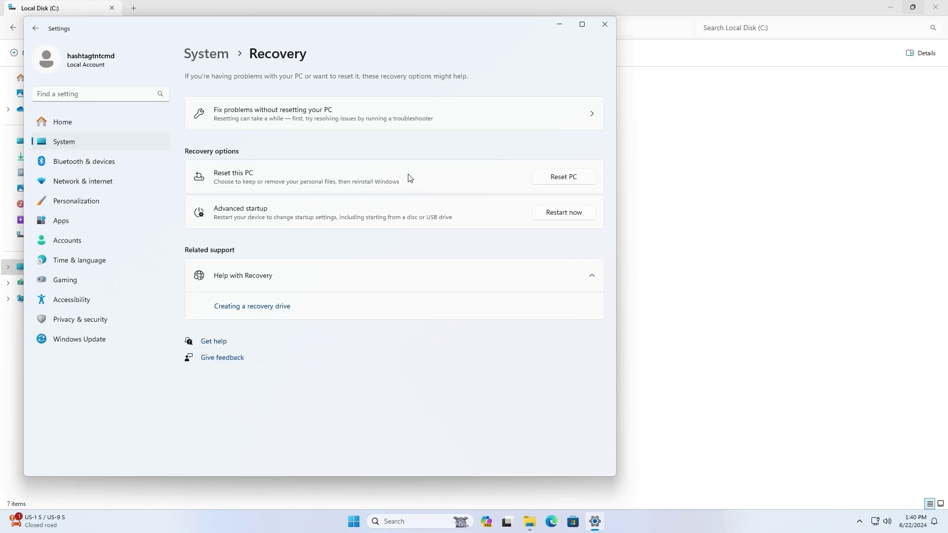
Step: Reset the PC with Remove everything and Local reinstall, keeping the default additional settings
click(552, 182)
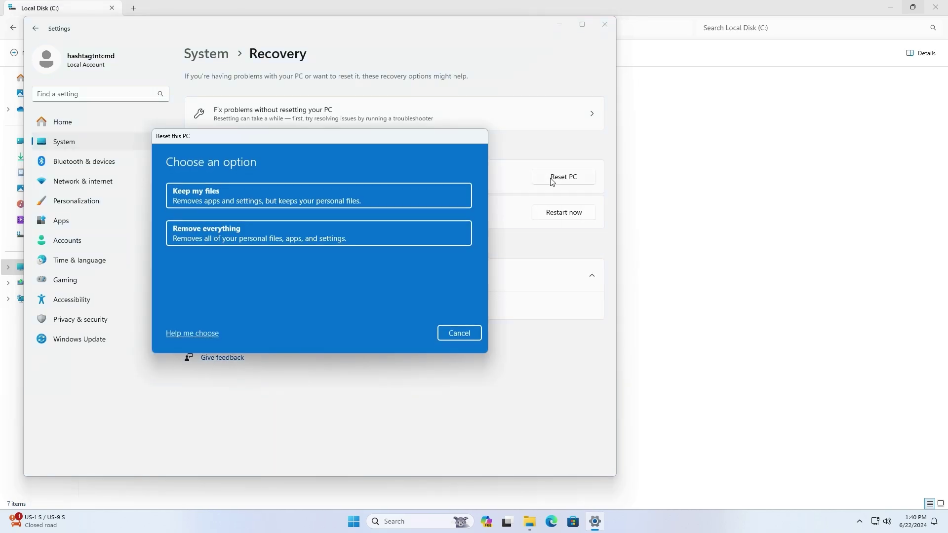
click(247, 230)
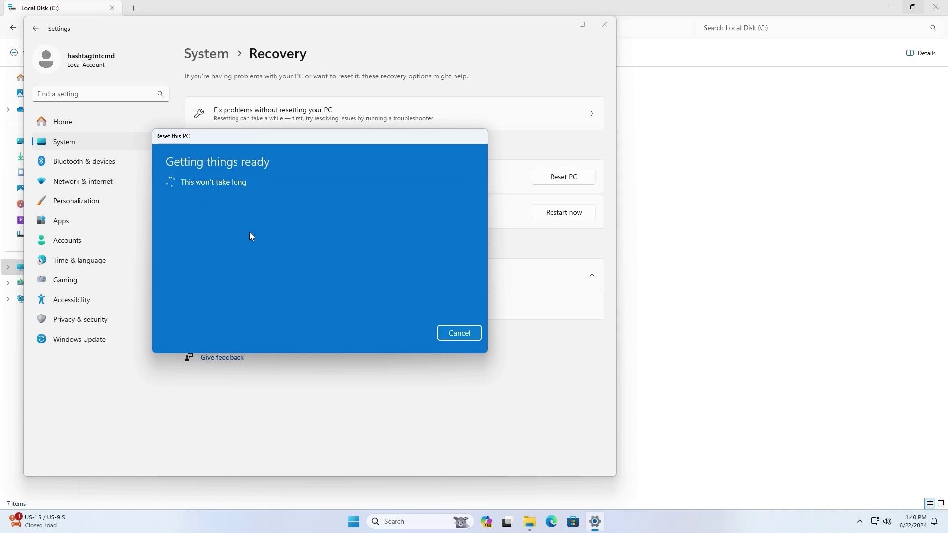
click(225, 234)
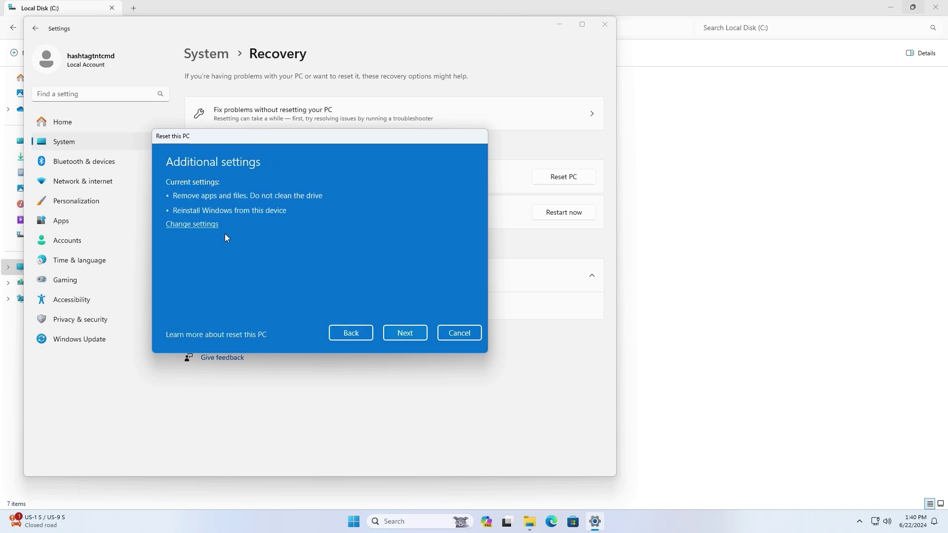
click(405, 333)
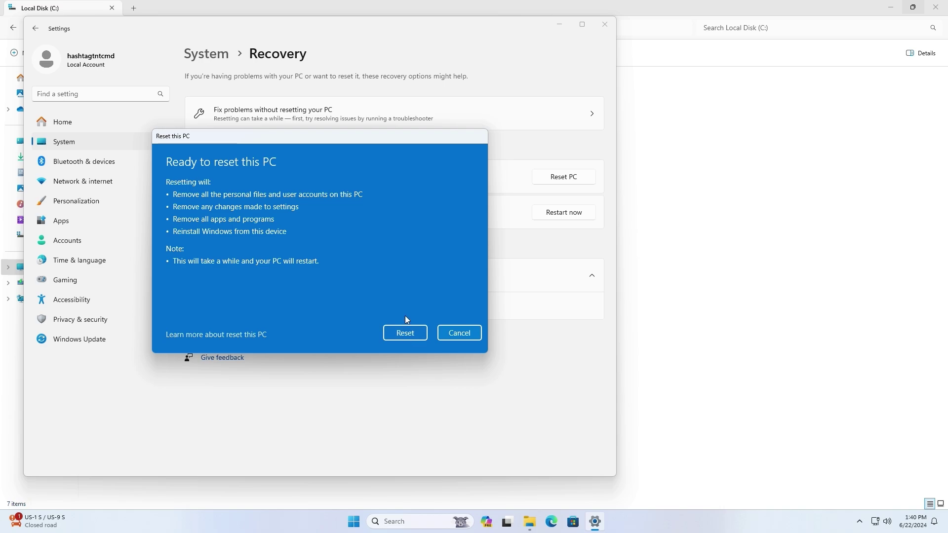
click(404, 336)
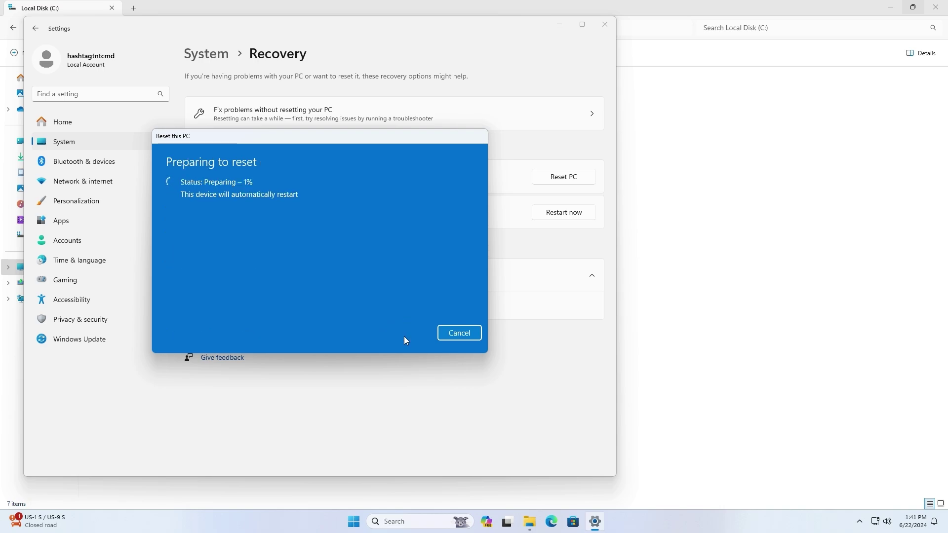